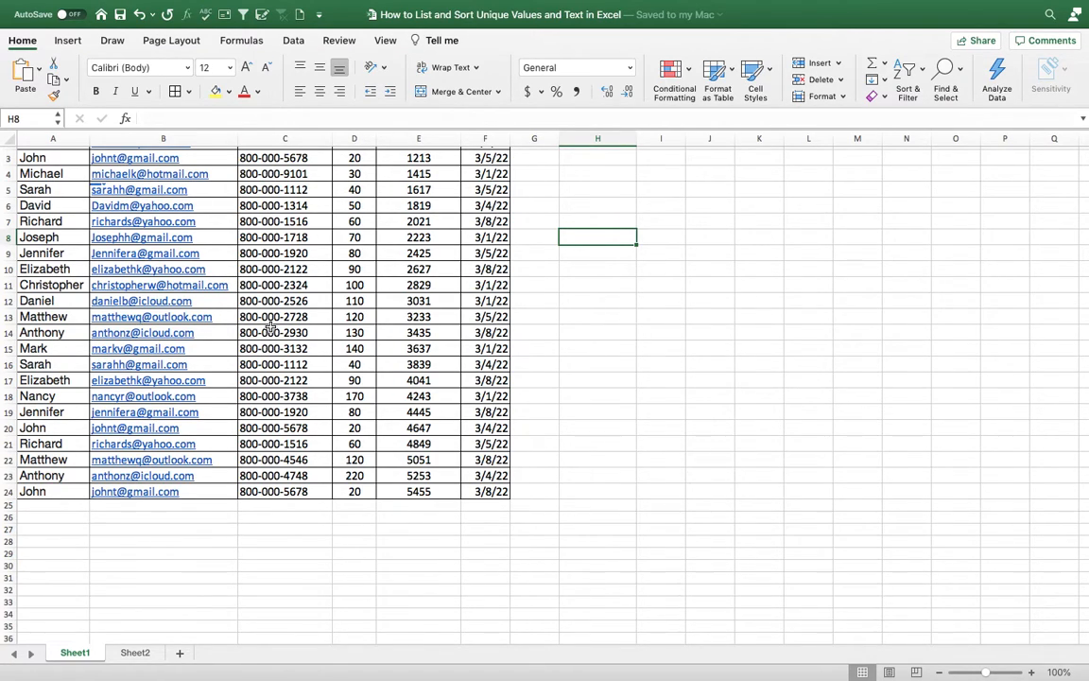
Enter =UNIQUE(A2:A24) in cell H2 to list each customer name from the Name column once.
scroll(159, 286, up, 2)
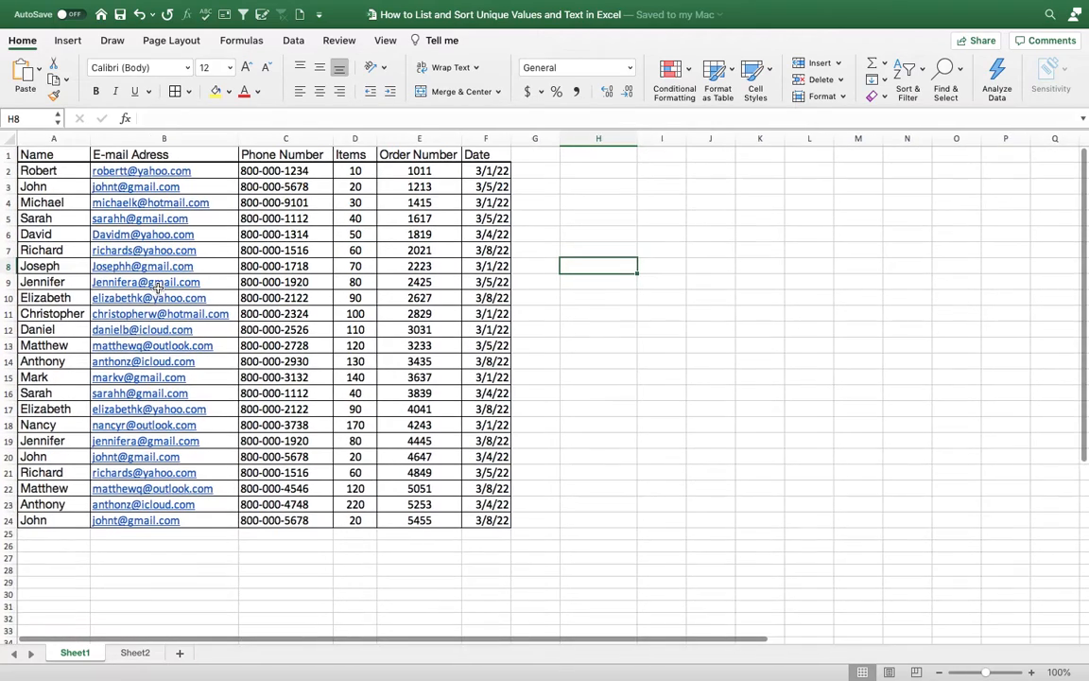
scroll(158, 286, right, 1)
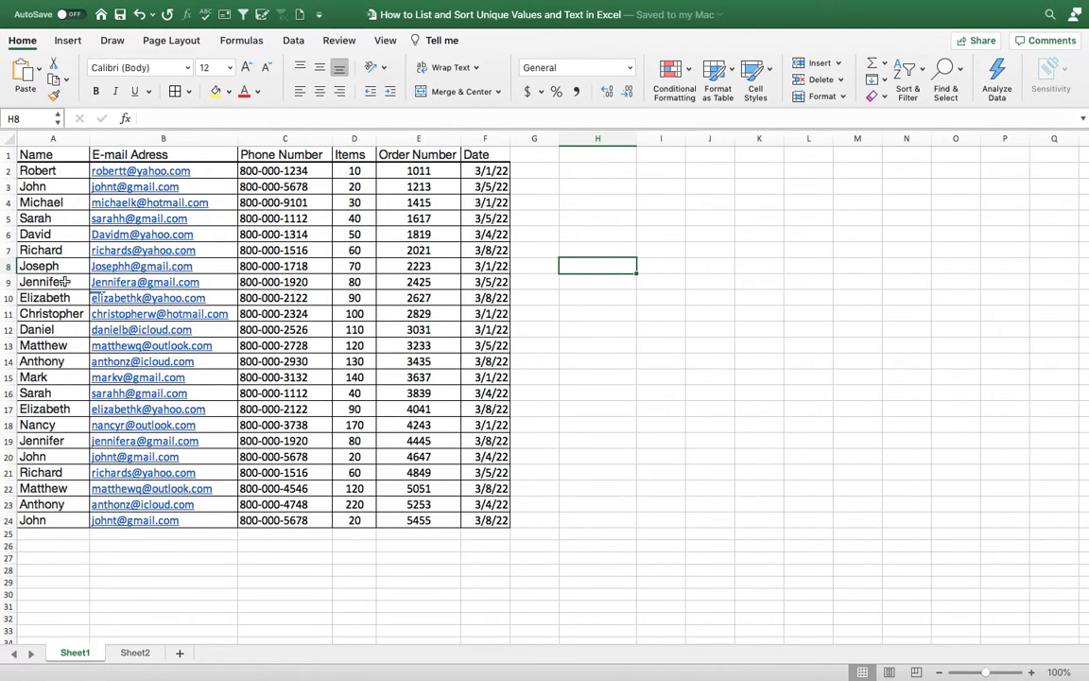
click(51, 187)
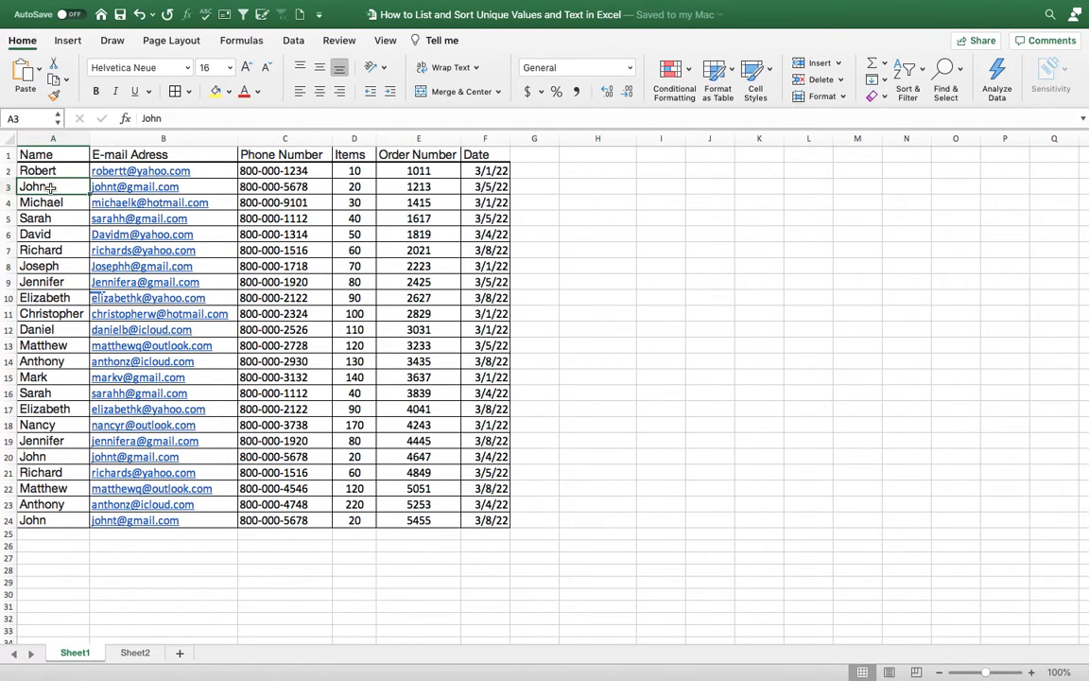
click(56, 460)
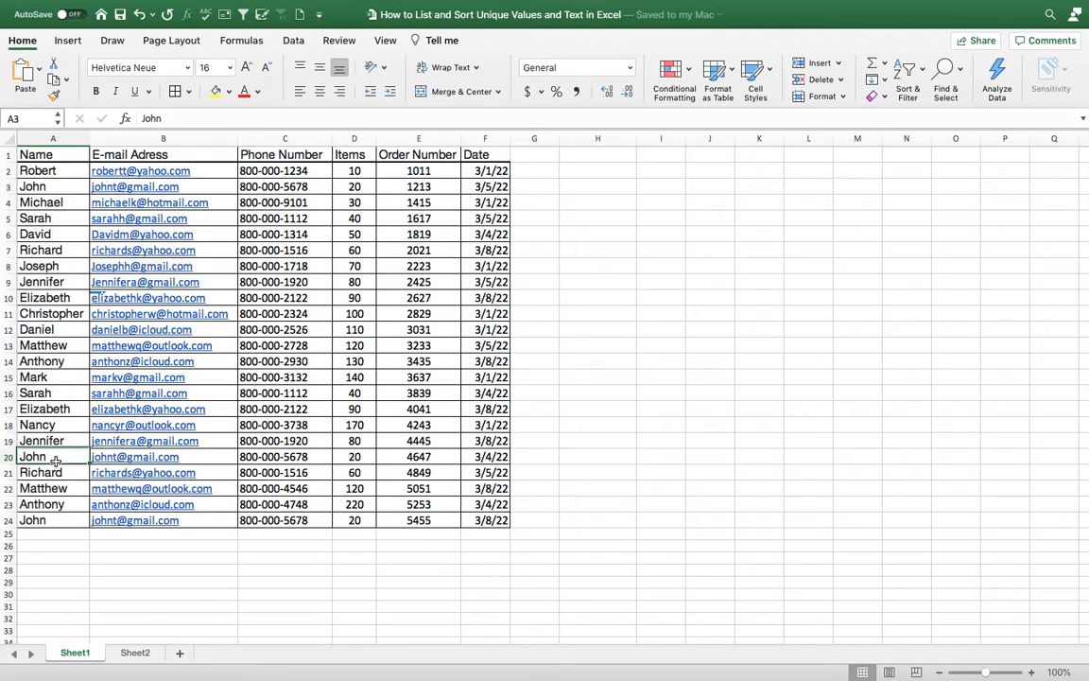
click(51, 521)
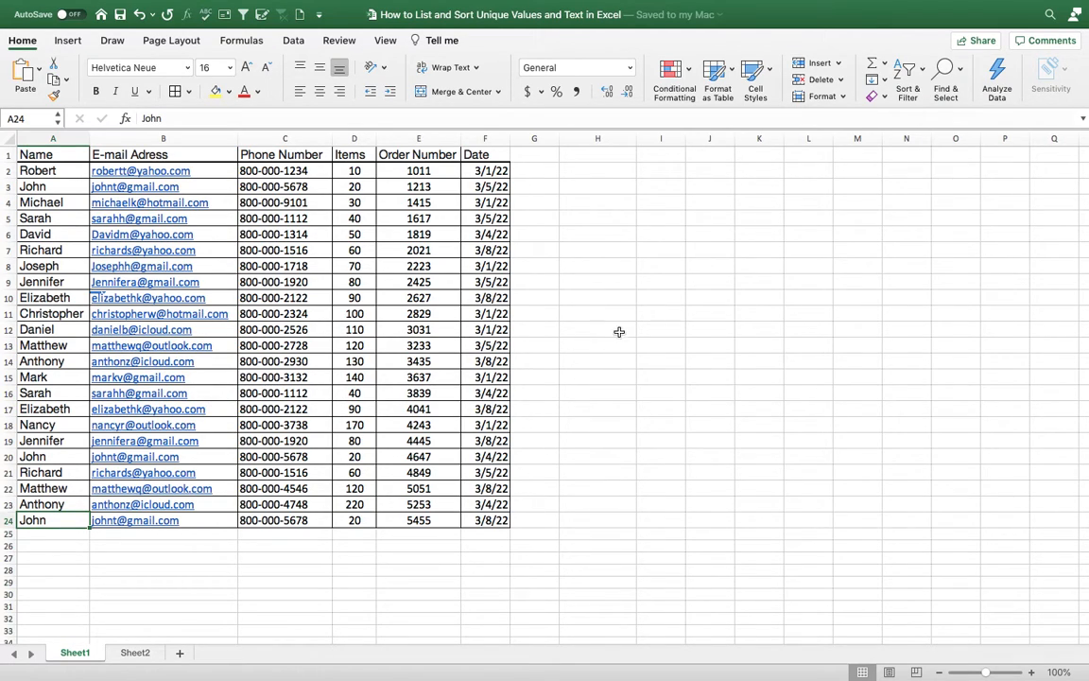
click(626, 171)
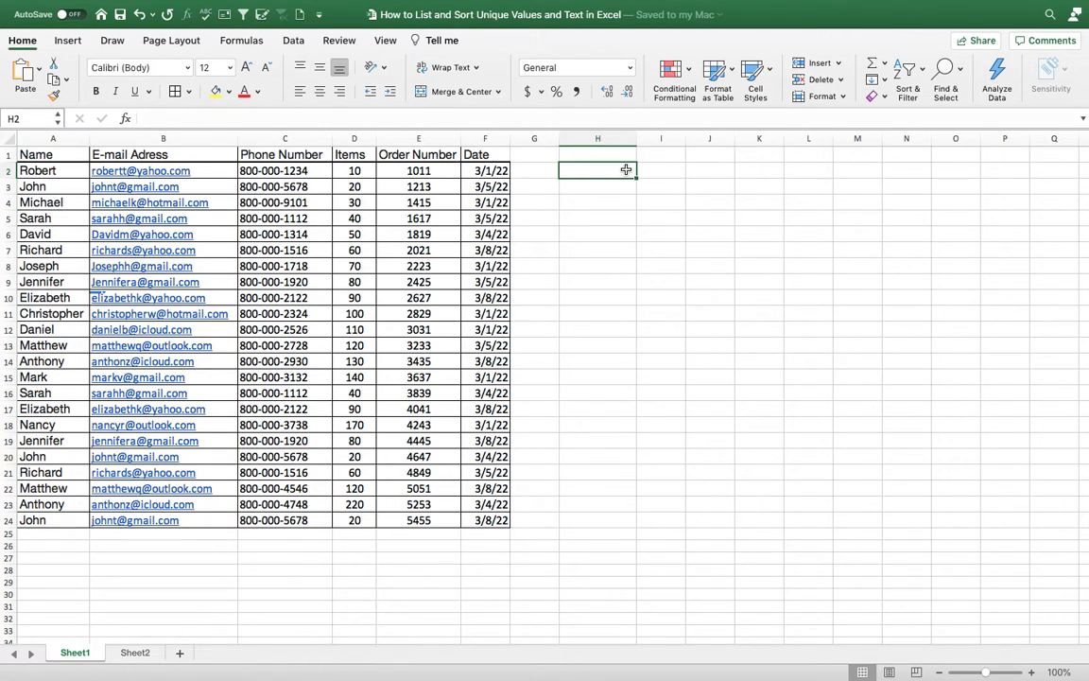
text(=u)
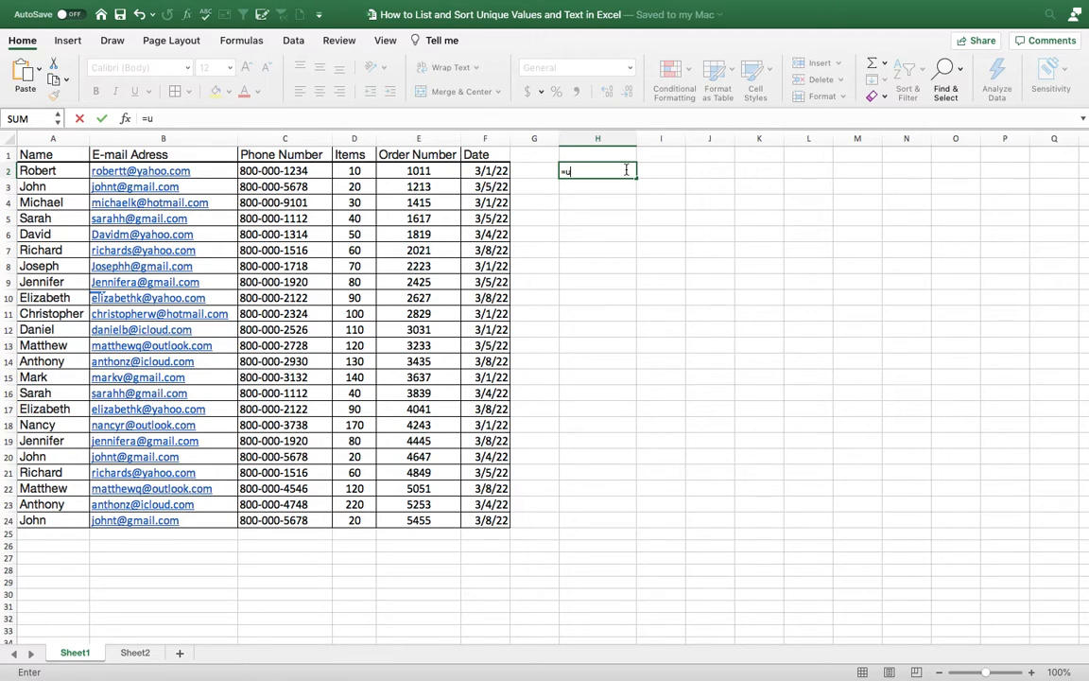
text(nique()
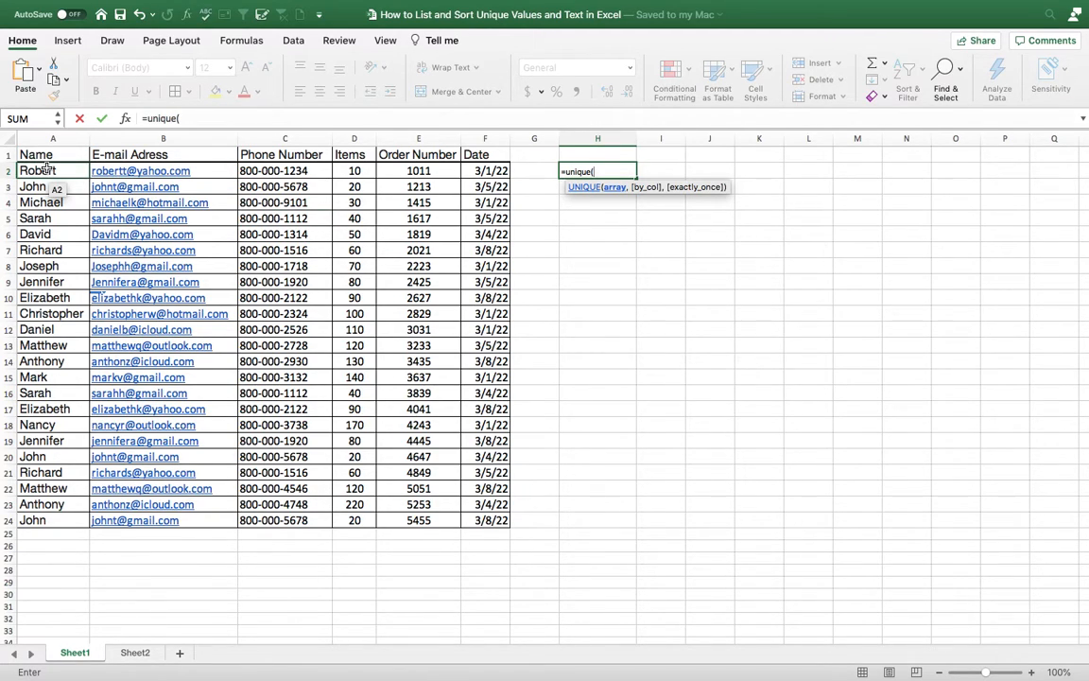
drag(46, 168, 32, 521)
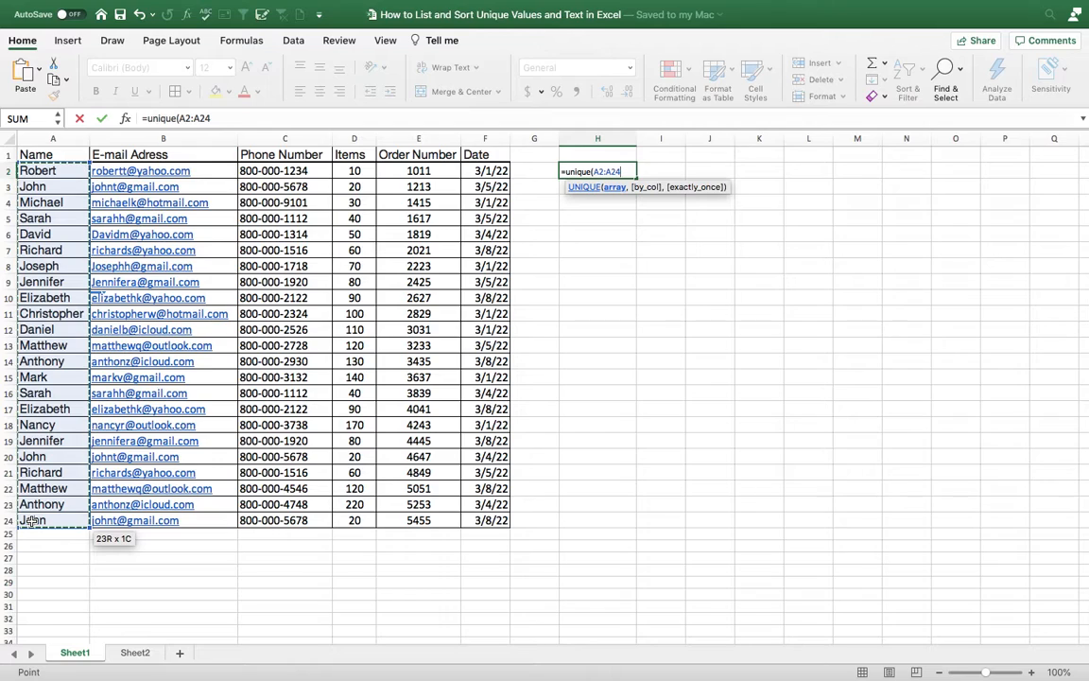
text())
key(Return)
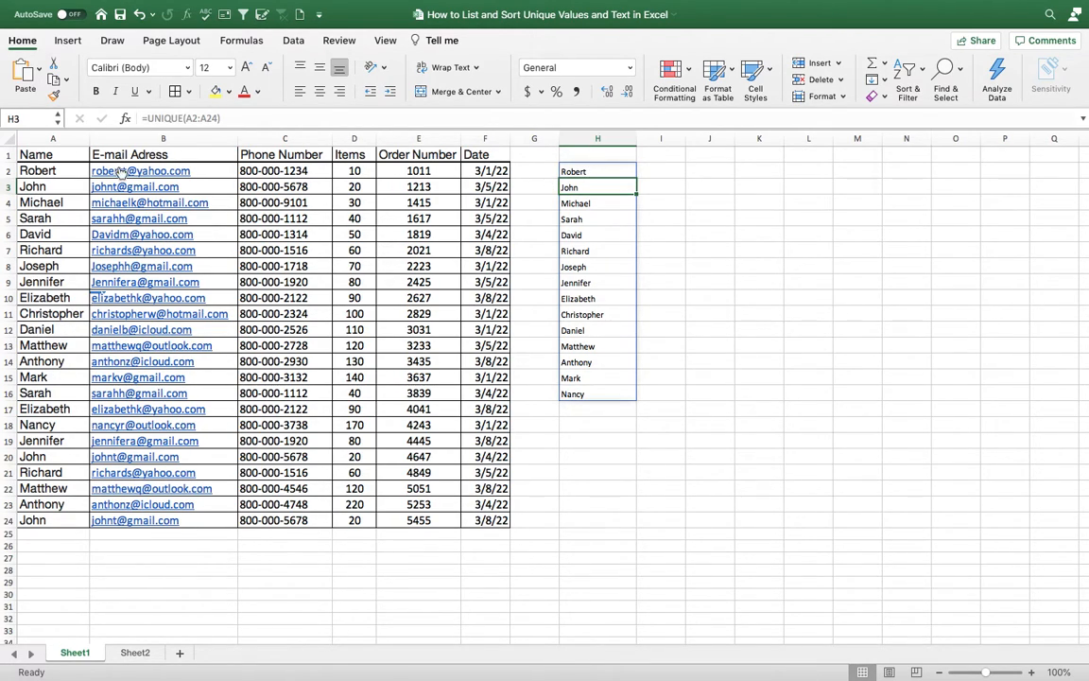
Add the heading "New List" in cell H1 above the extracted names.
drag(57, 168, 31, 525)
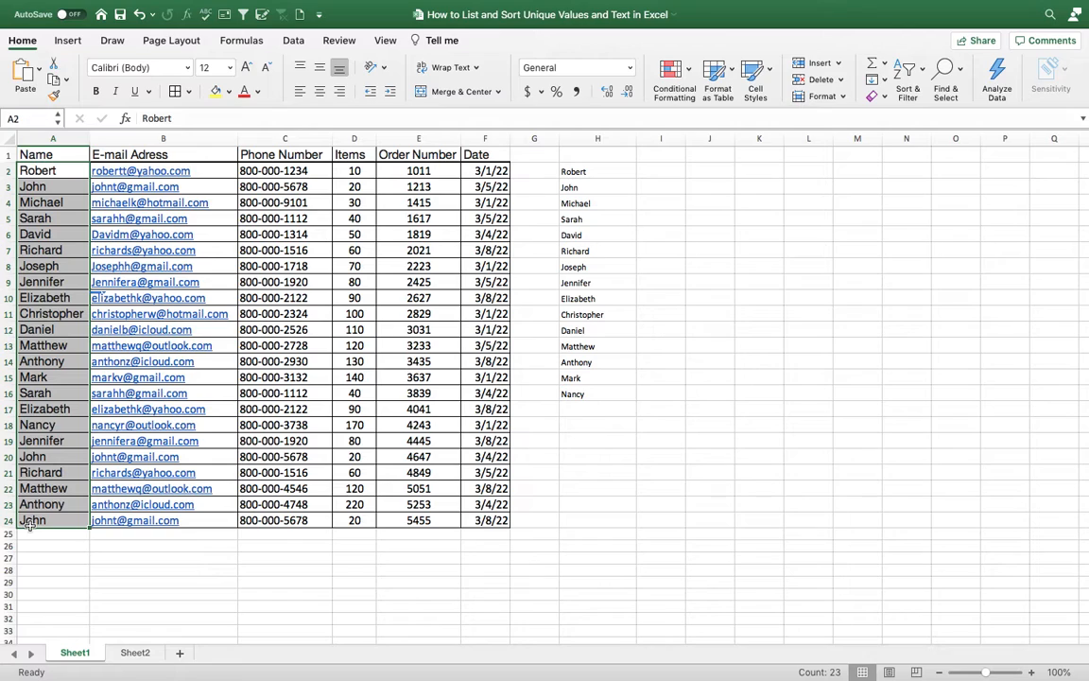
drag(574, 173, 573, 390)
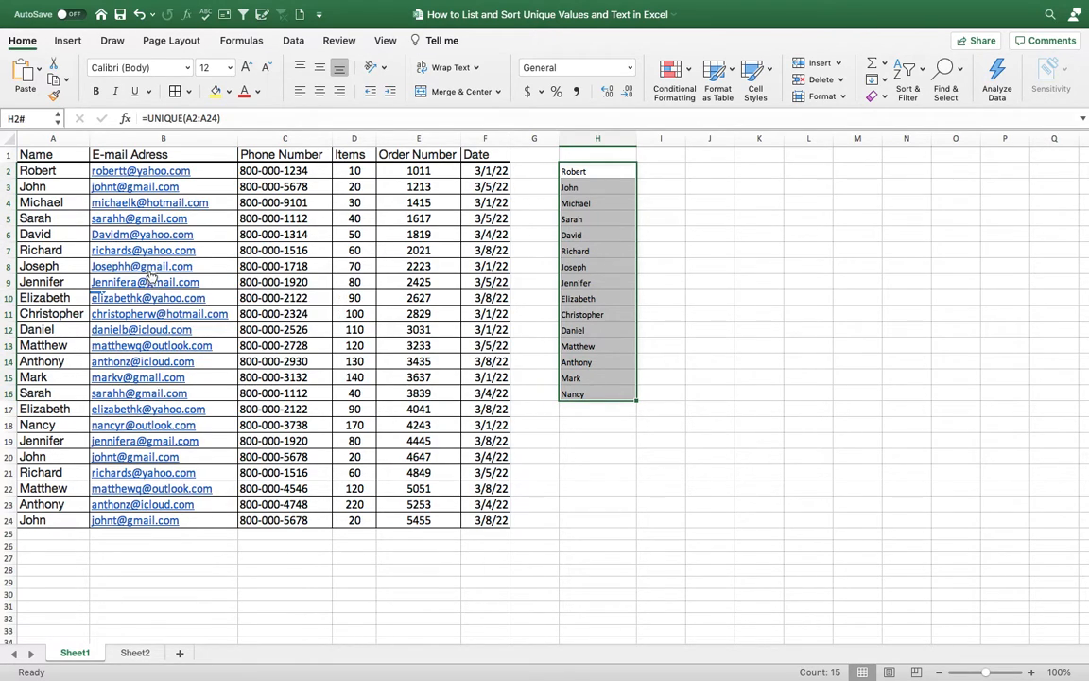
click(580, 152)
text(New)
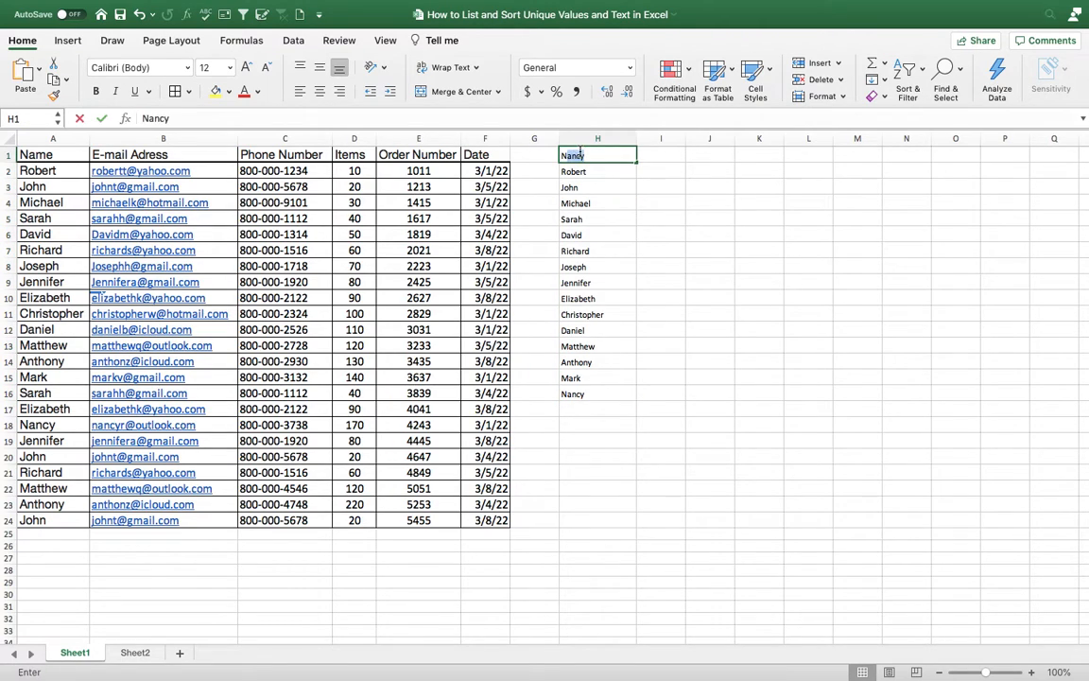
text( List)
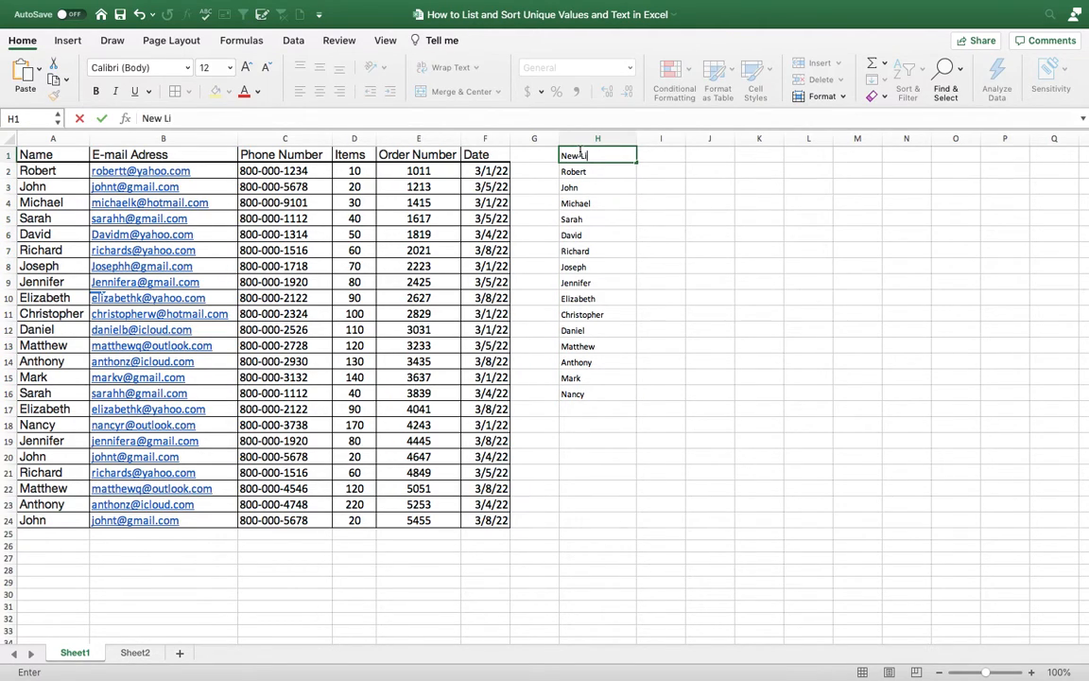
click(649, 215)
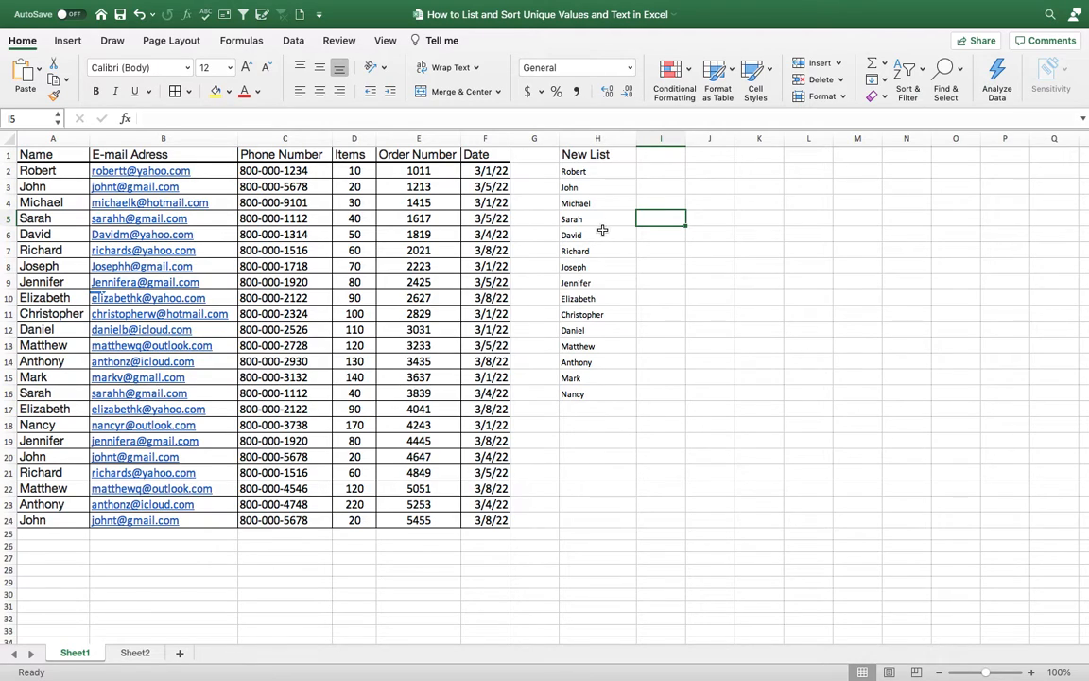
Extend the UNIQUE formula in H2 with its exactly_once argument set to TRUE, leaving by_col empty.
click(578, 171)
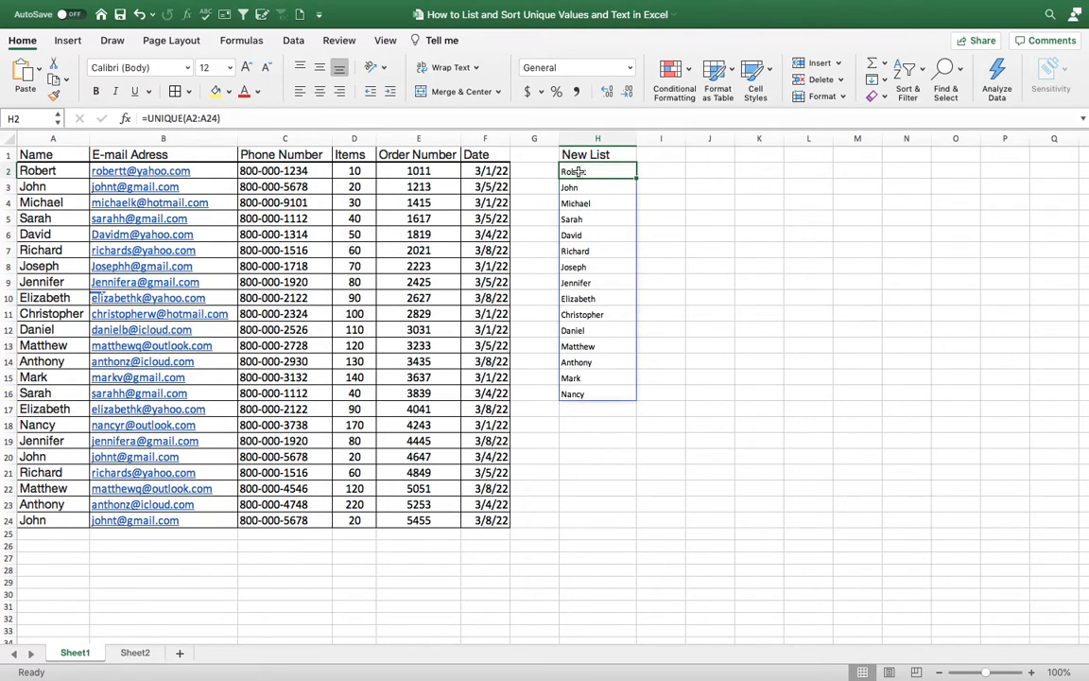
click(241, 120)
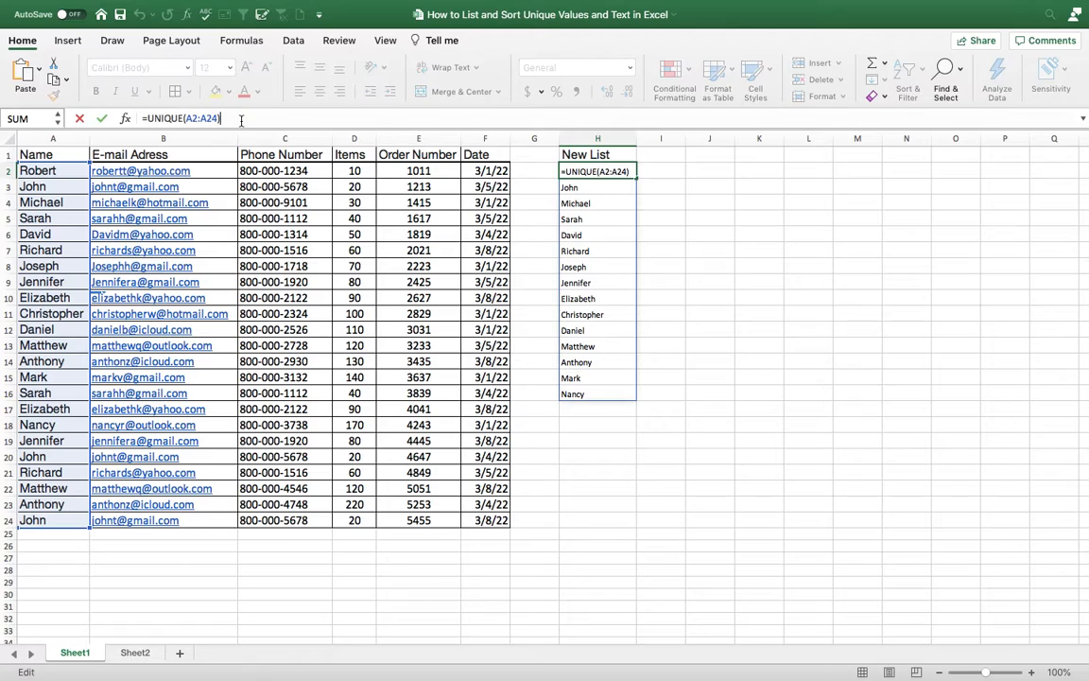
key(BackSpace)
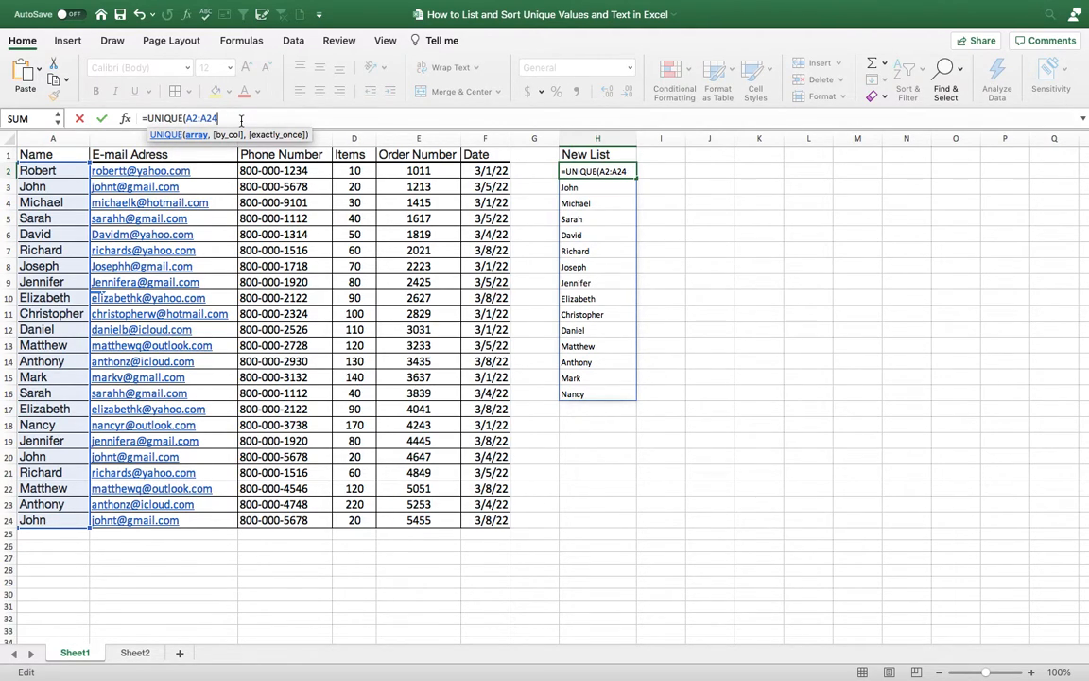
text(,,)
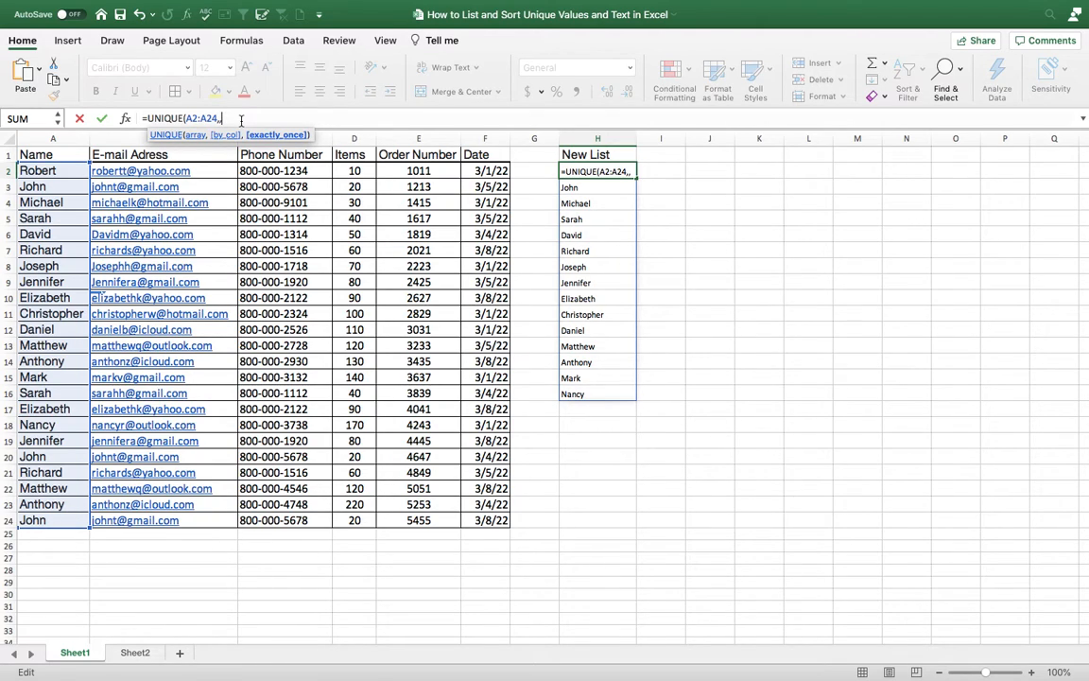
text(true))
key(Return)
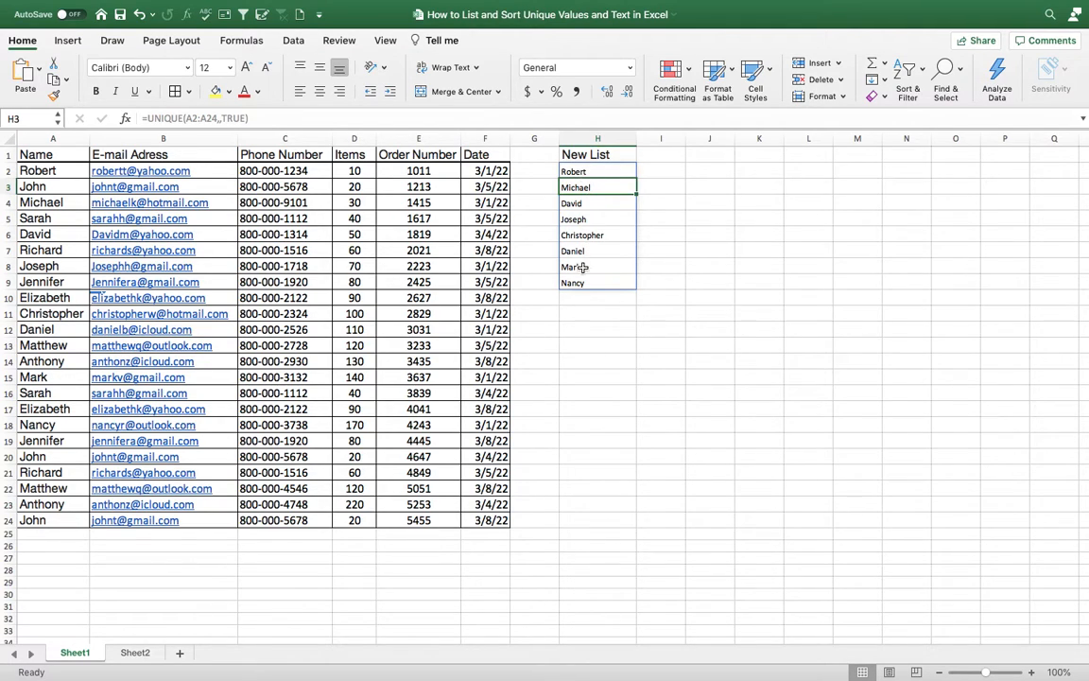
Change the exactly_once argument of the UNIQUE formula in H2 to FALSE and review the resulting name list.
drag(585, 172, 584, 284)
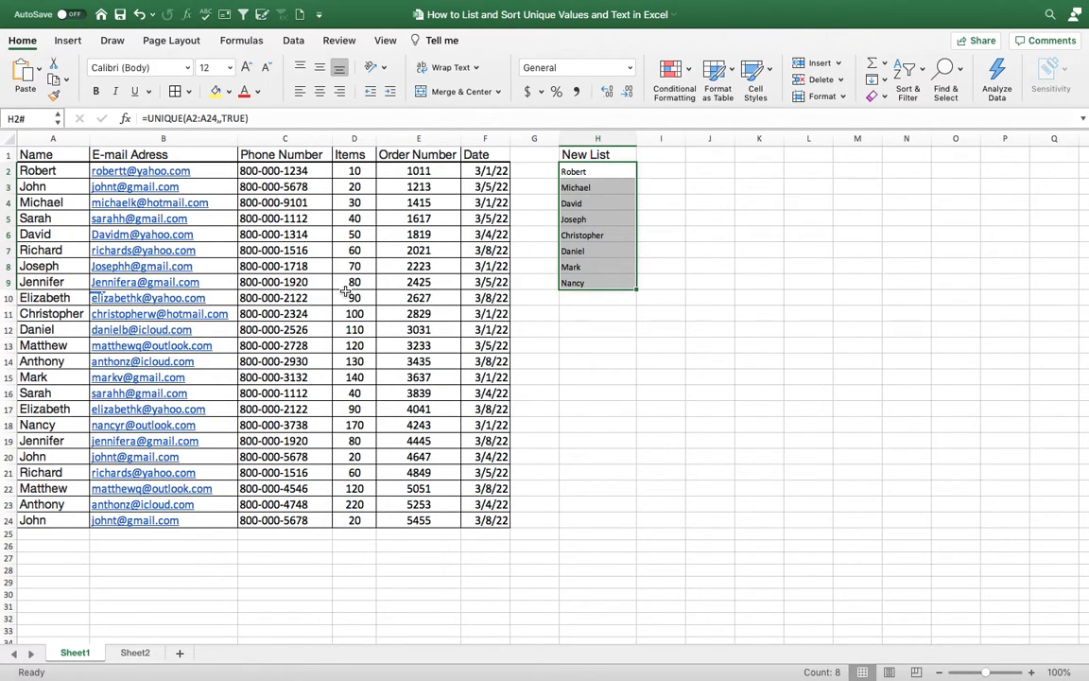
scroll(347, 291, down, 2)
scroll(347, 291, up, 2)
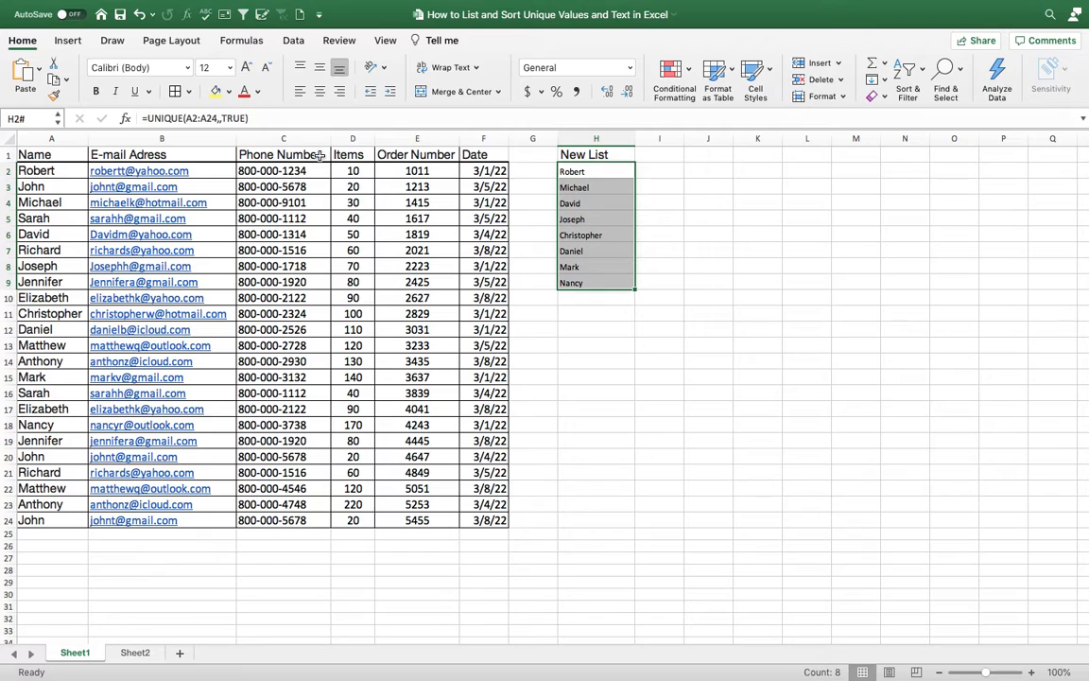
click(247, 118)
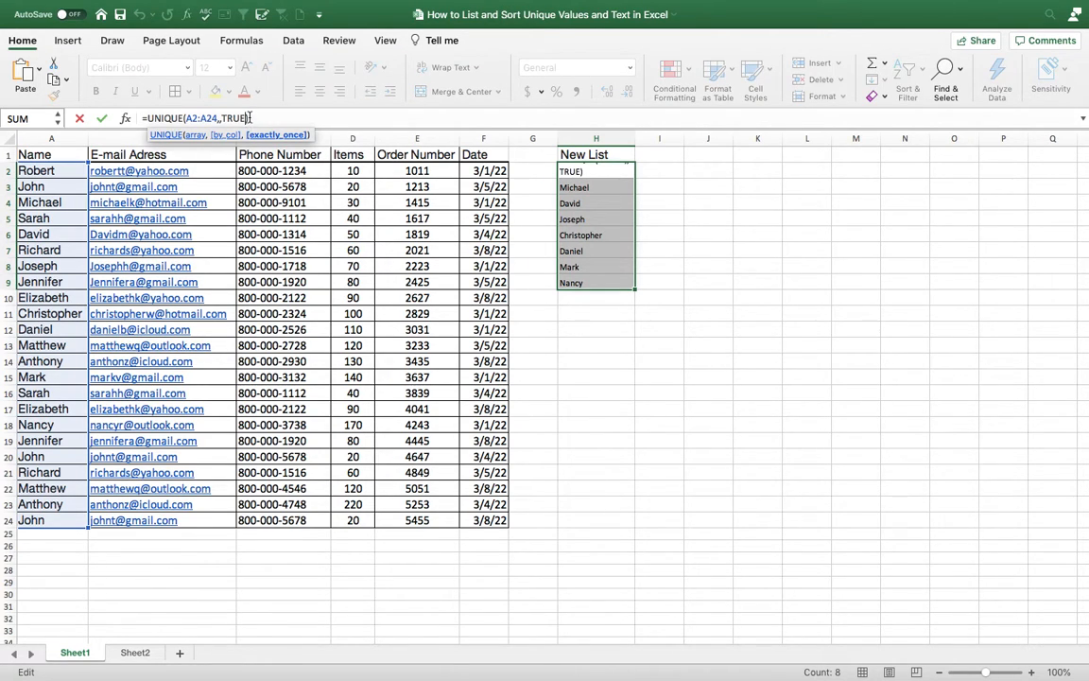
key(BackSpace)
key(BackSpace)
key(BackSpace)
key(BackSpace)
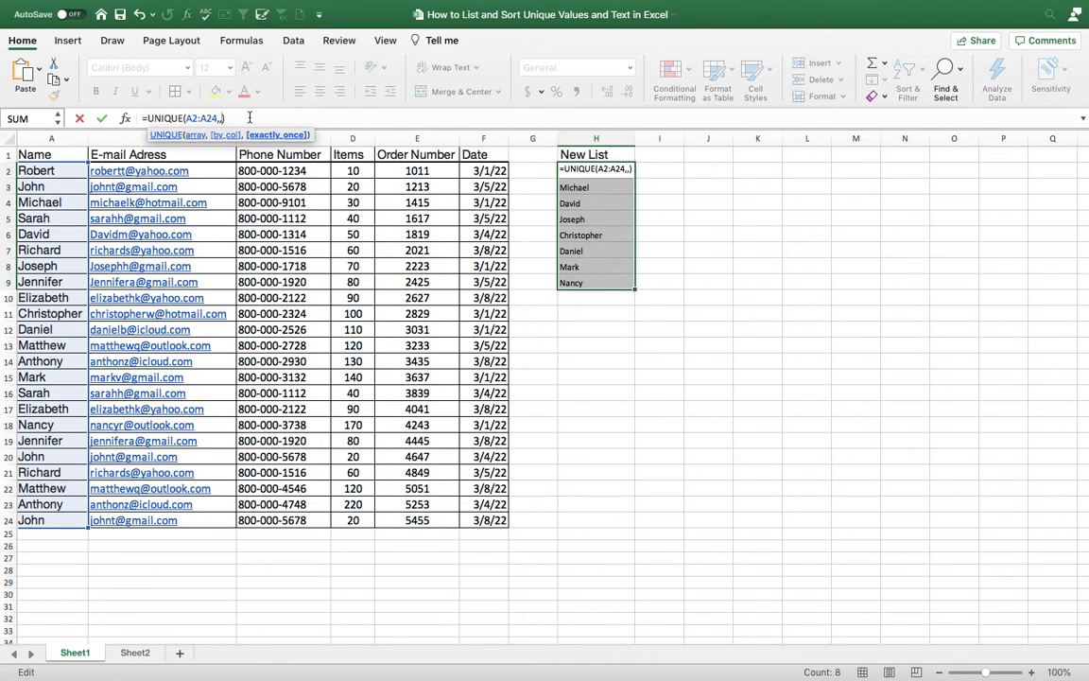
text(f)
text(a)
text(lse)
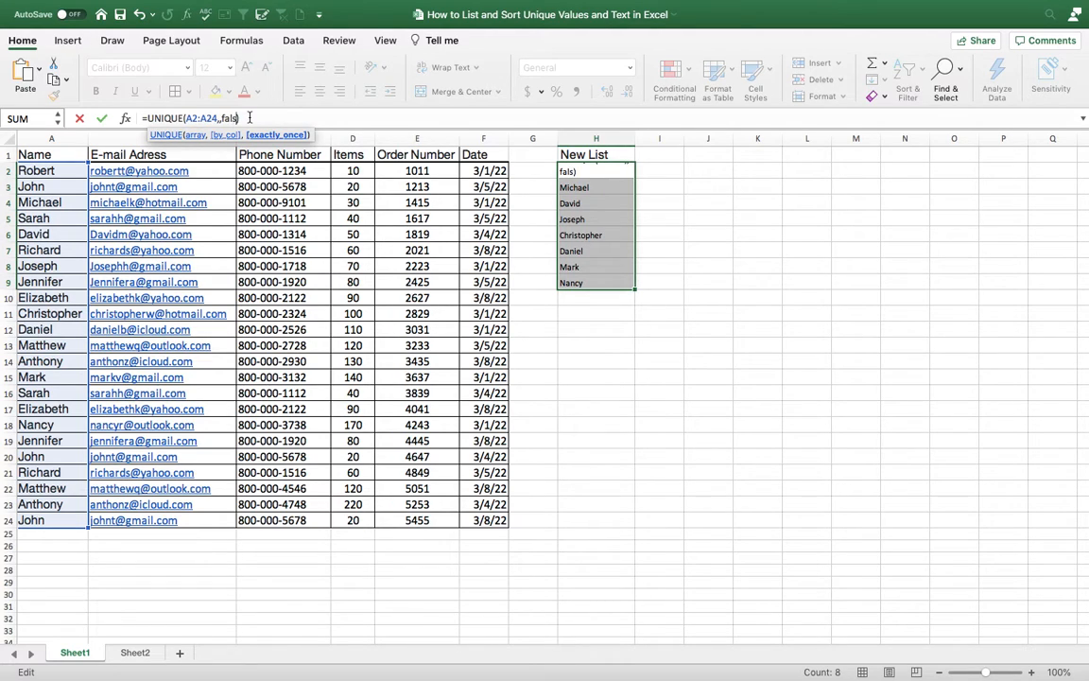
key(Return)
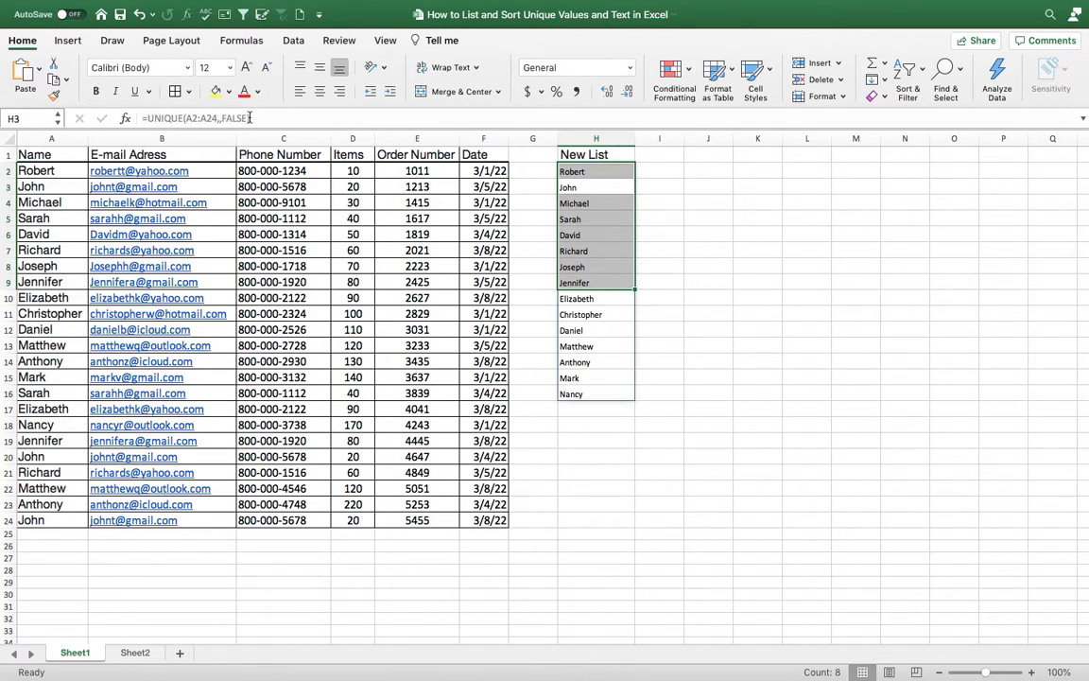
click(748, 295)
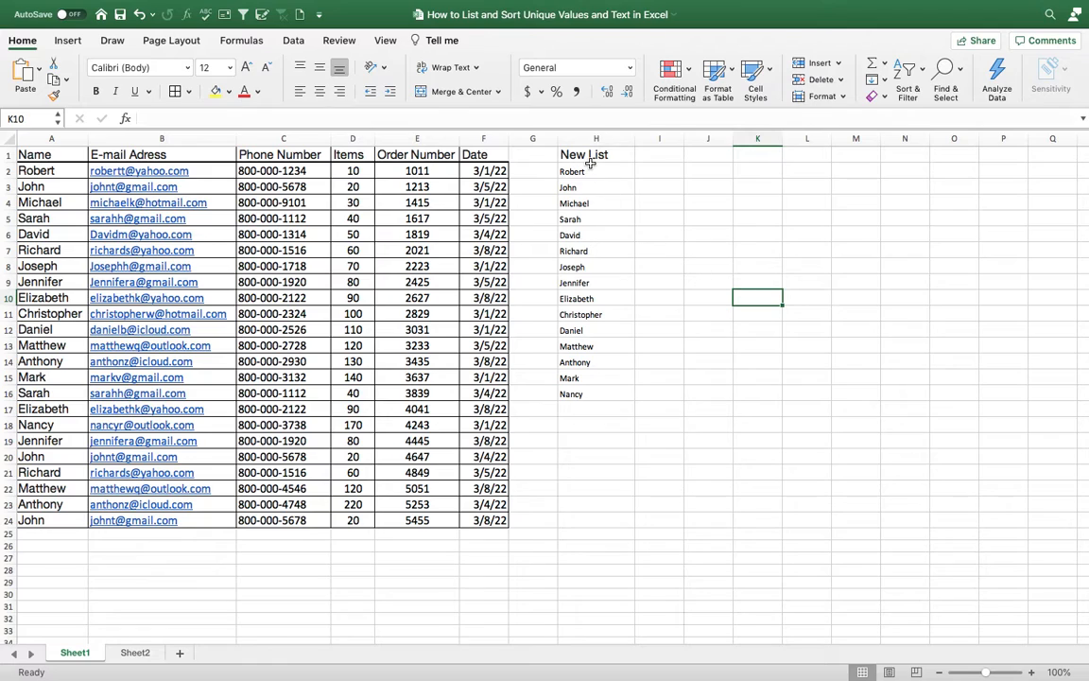
drag(588, 172, 575, 390)
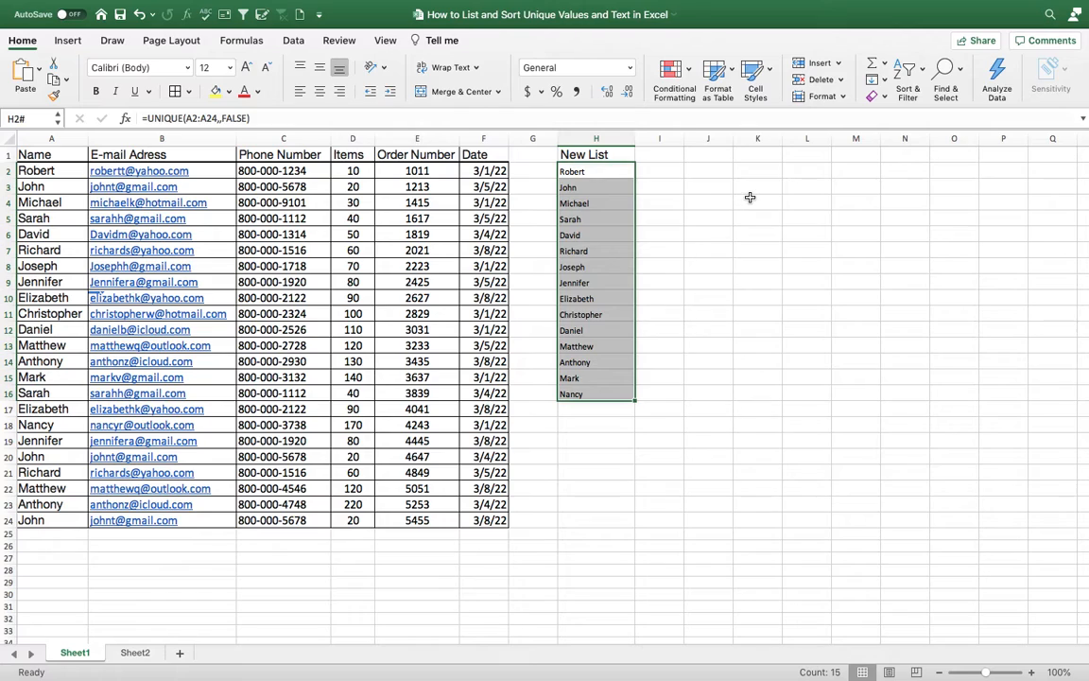
Enter =UNIQUE(F2:F24) in cell J2 to list each date from the Date column once.
click(726, 174)
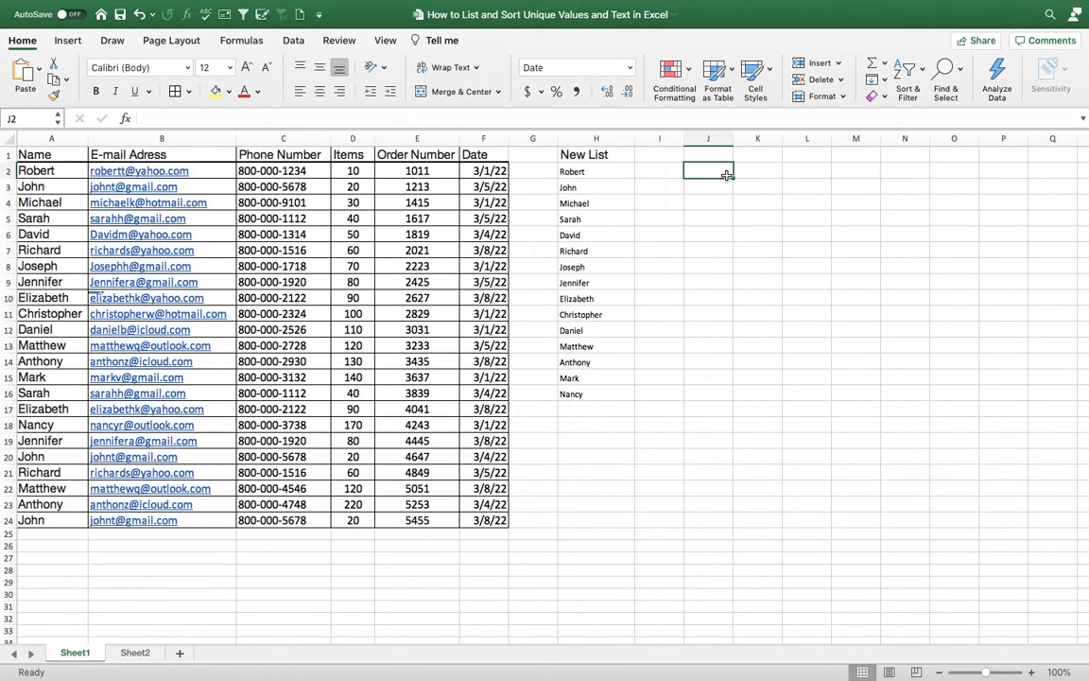
click(494, 173)
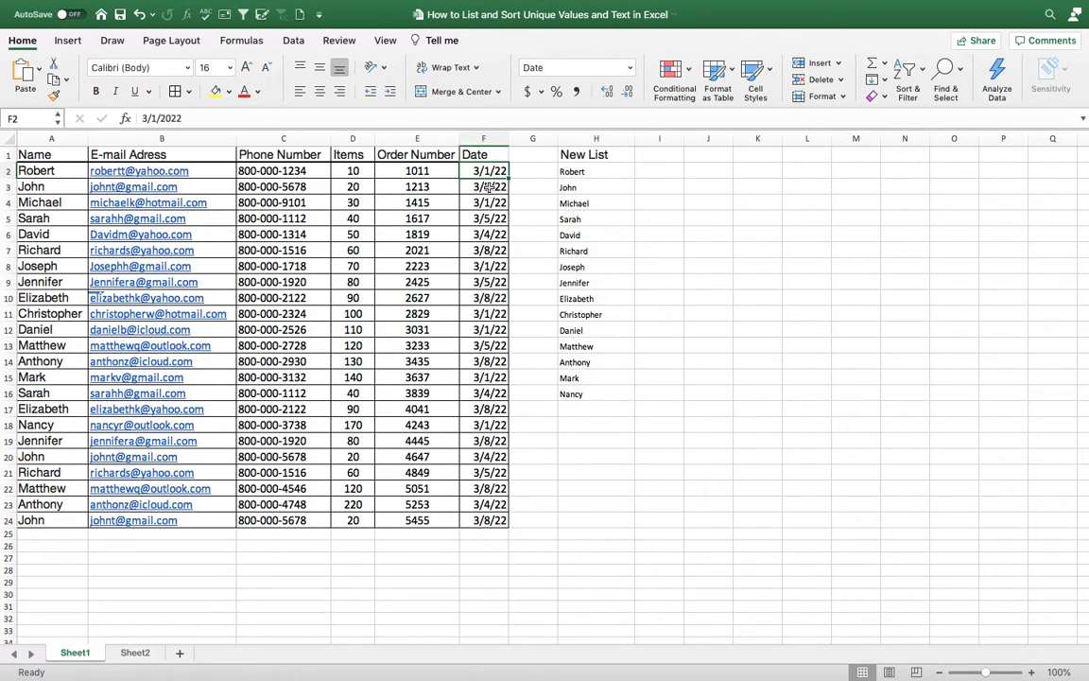
click(483, 266)
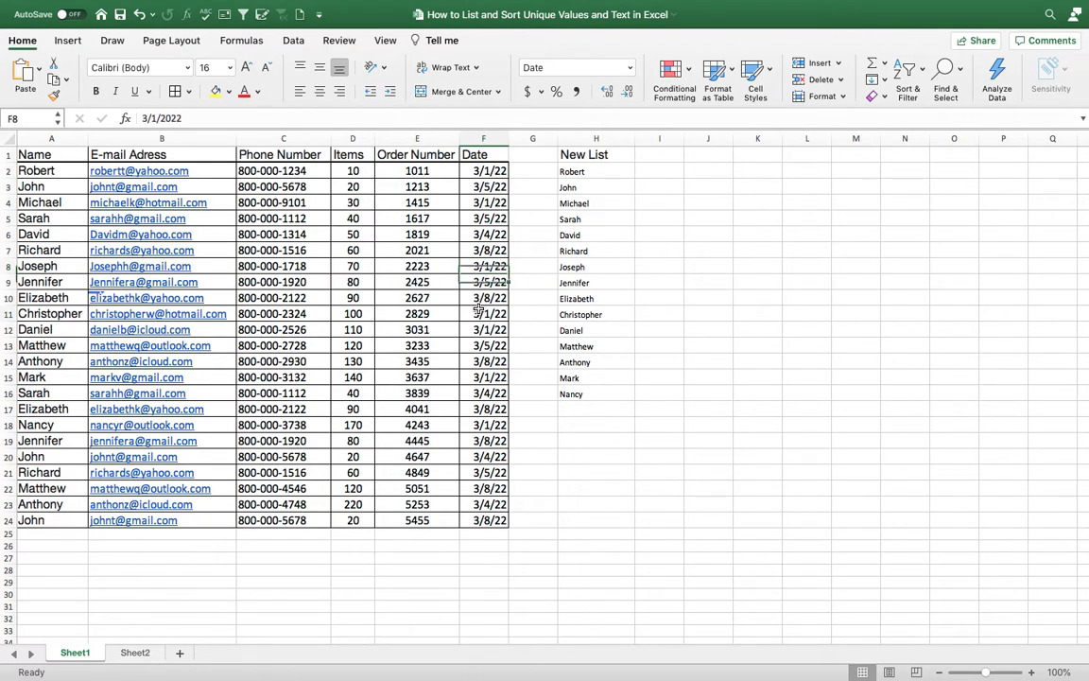
click(479, 313)
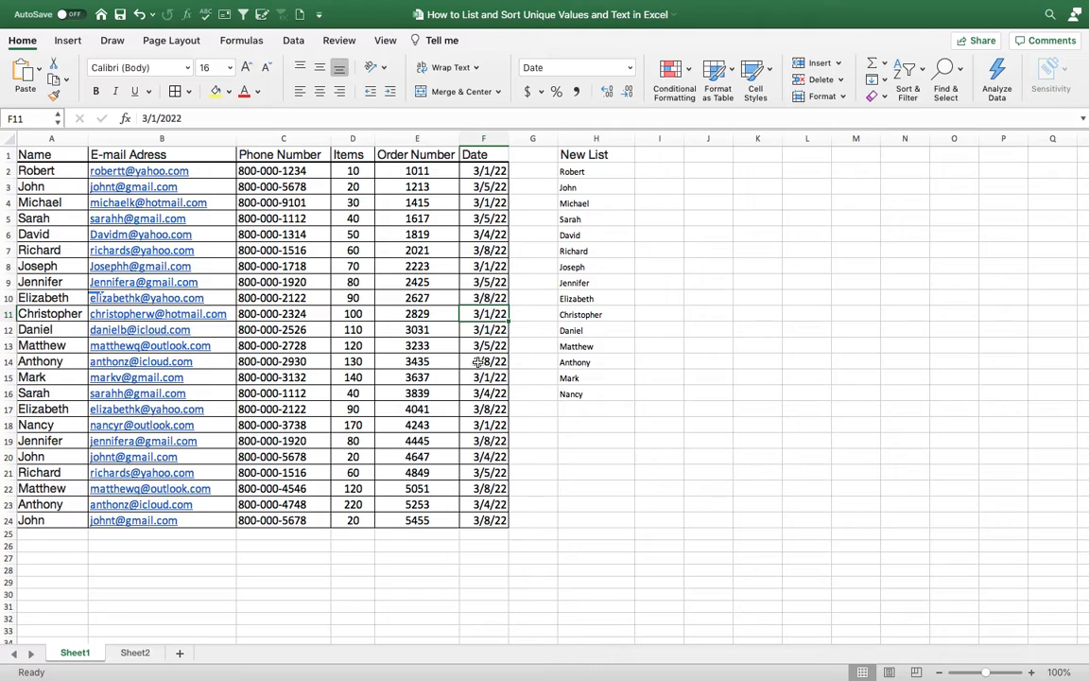
click(691, 171)
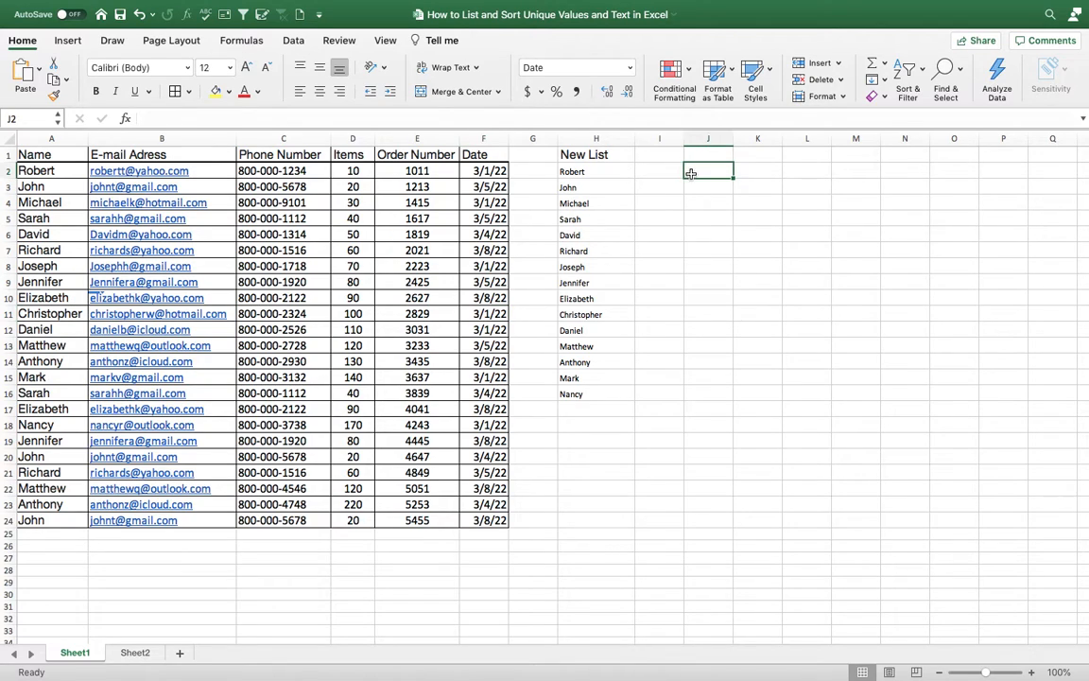
text(=un)
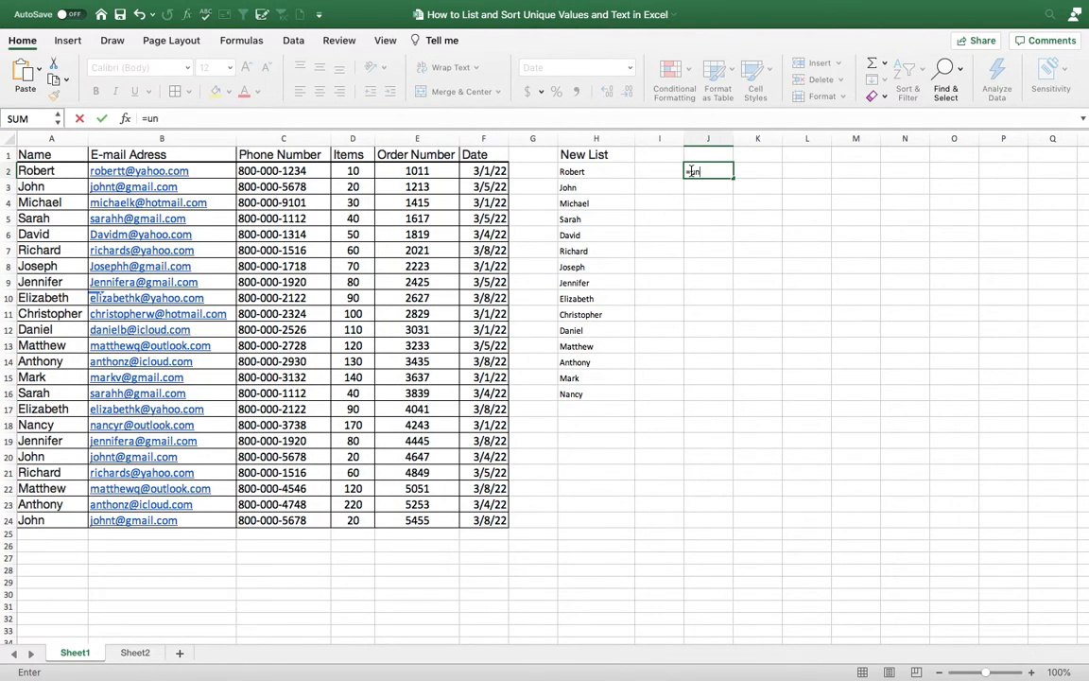
text(ique()
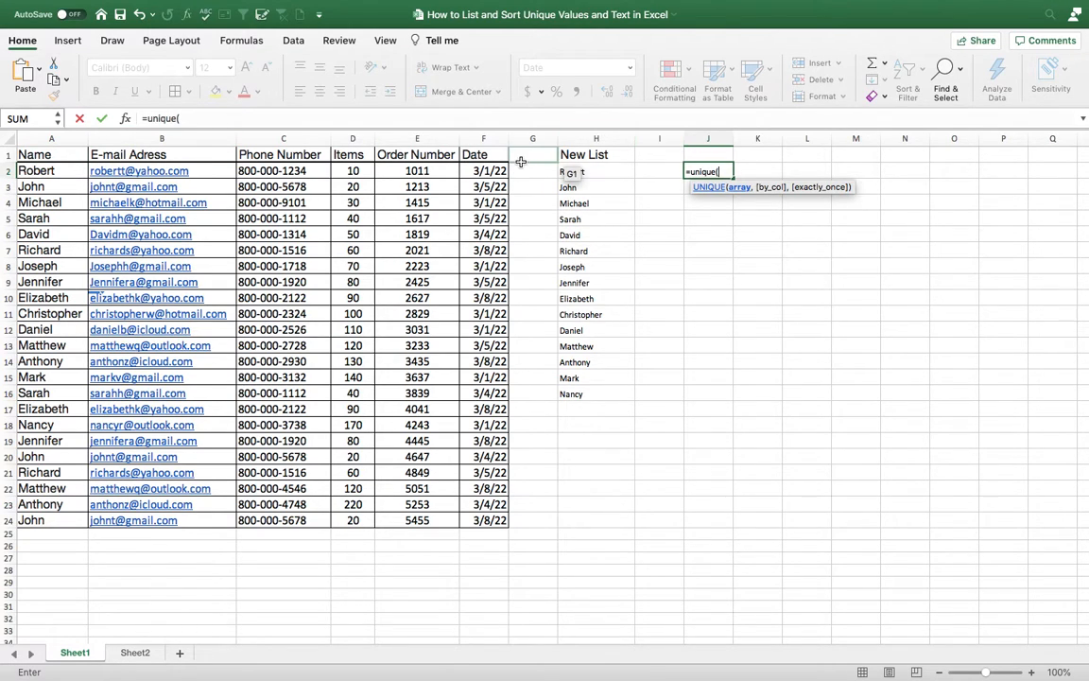
click(491, 171)
drag(491, 171, 498, 519)
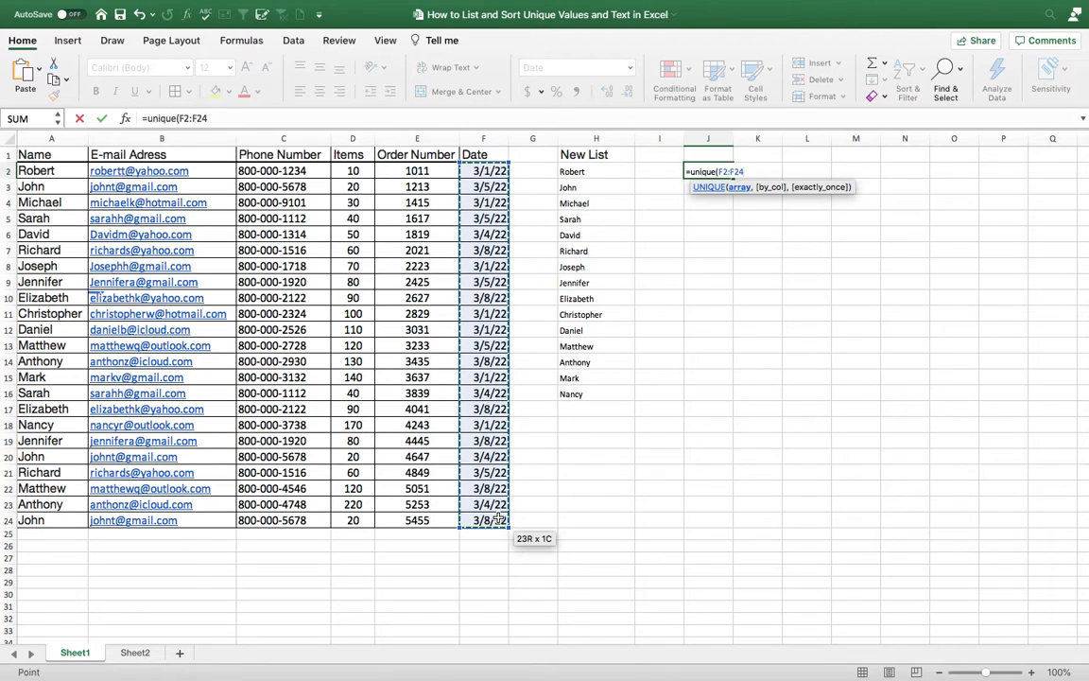
text())
key(Return)
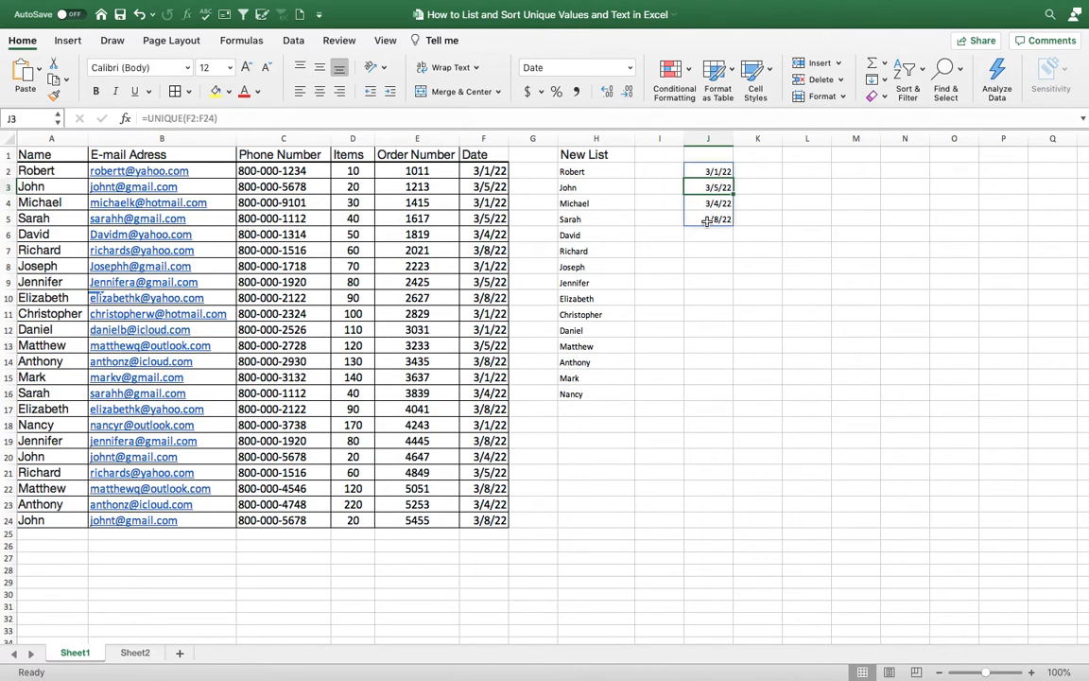
Nest the UNIQUE formula in H2 inside a SORT function.
click(602, 172)
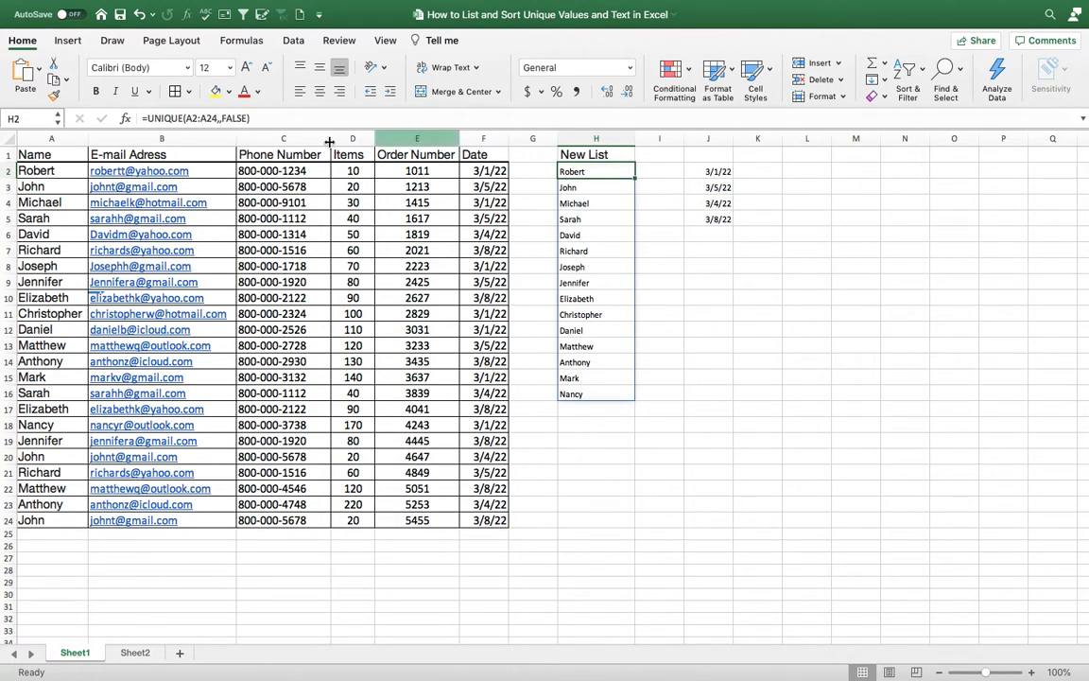
click(28, 154)
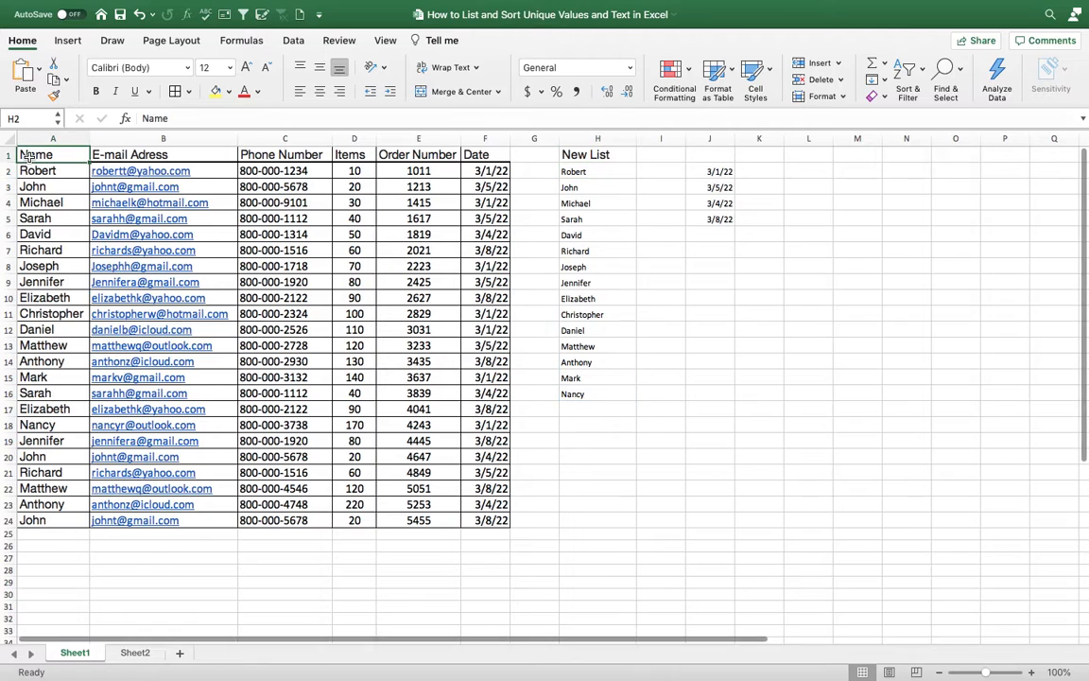
click(594, 172)
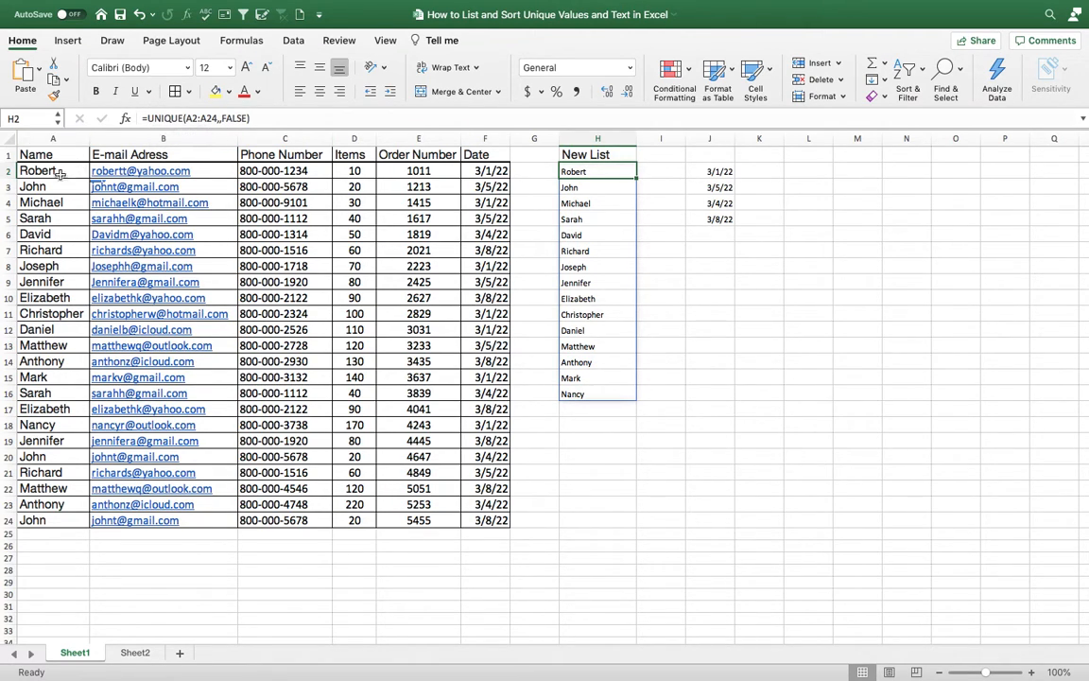
click(150, 118)
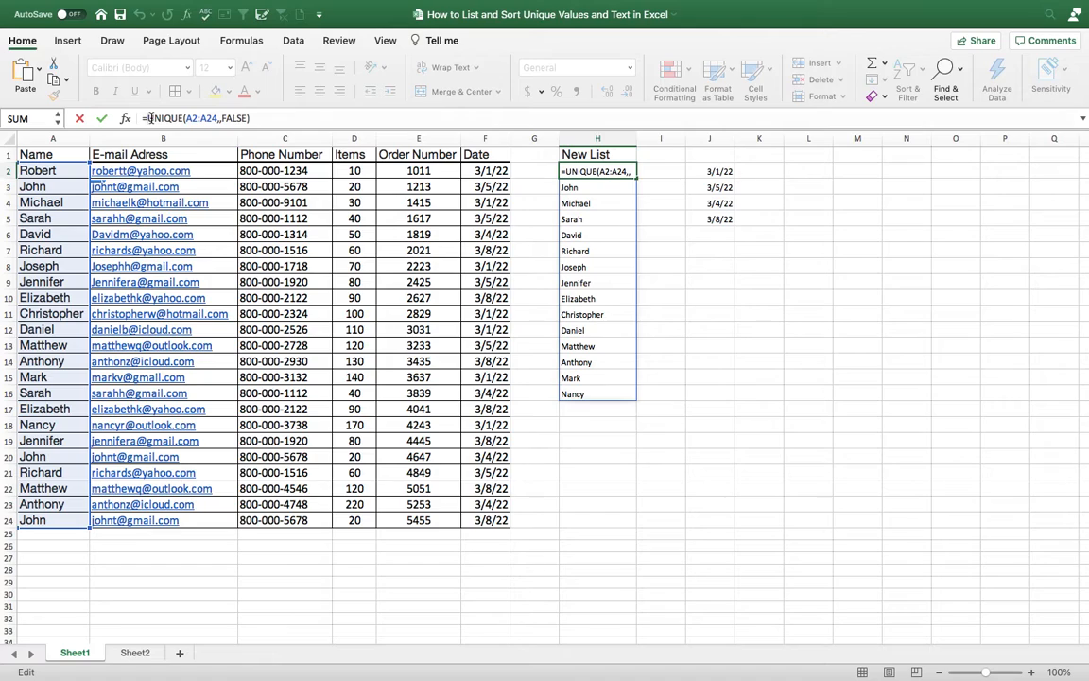
text(S)
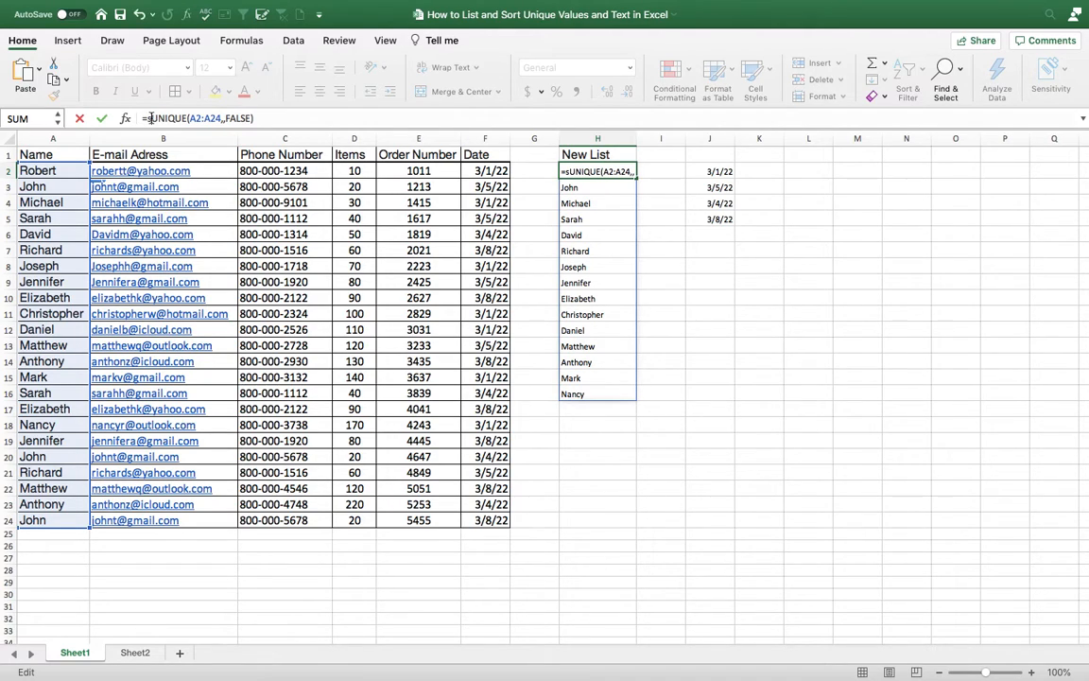
text(ort)
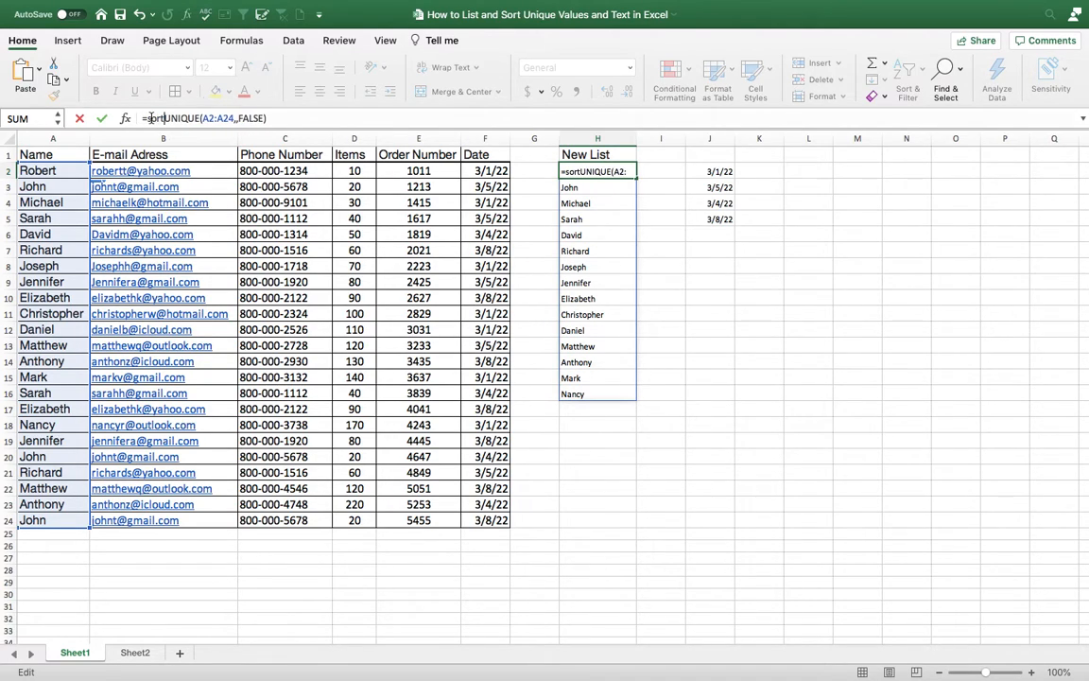
text(()
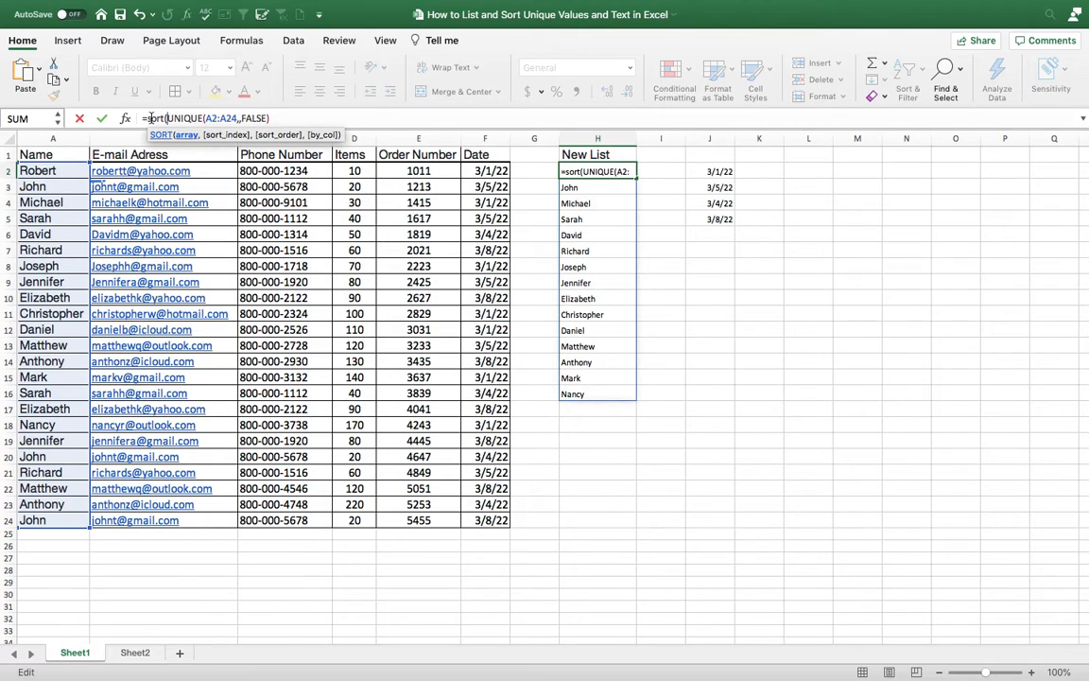
Remove the by_col and exactly_once arguments from UNIQUE in H2 and complete the formula as =SORT(UNIQUE(A2:A24)).
click(273, 118)
key(BackSpace)
key(BackSpace)
key(BackSpace)
key(BackSpace)
key(BackSpace)
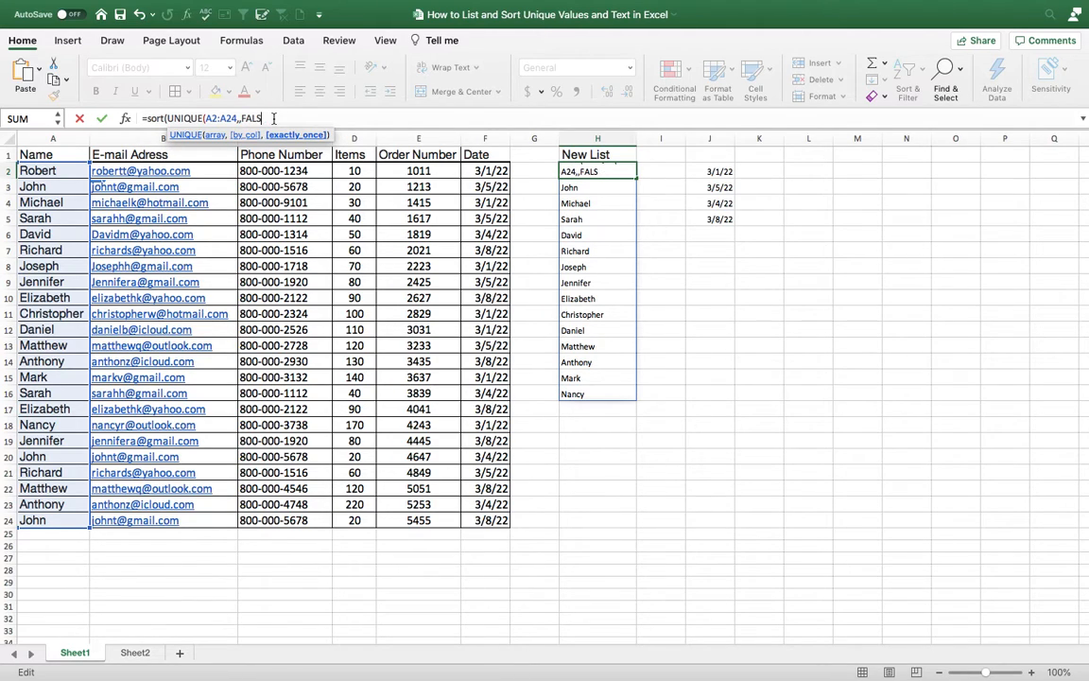
key(BackSpace)
key(BackSpace)
key(BackSpace)
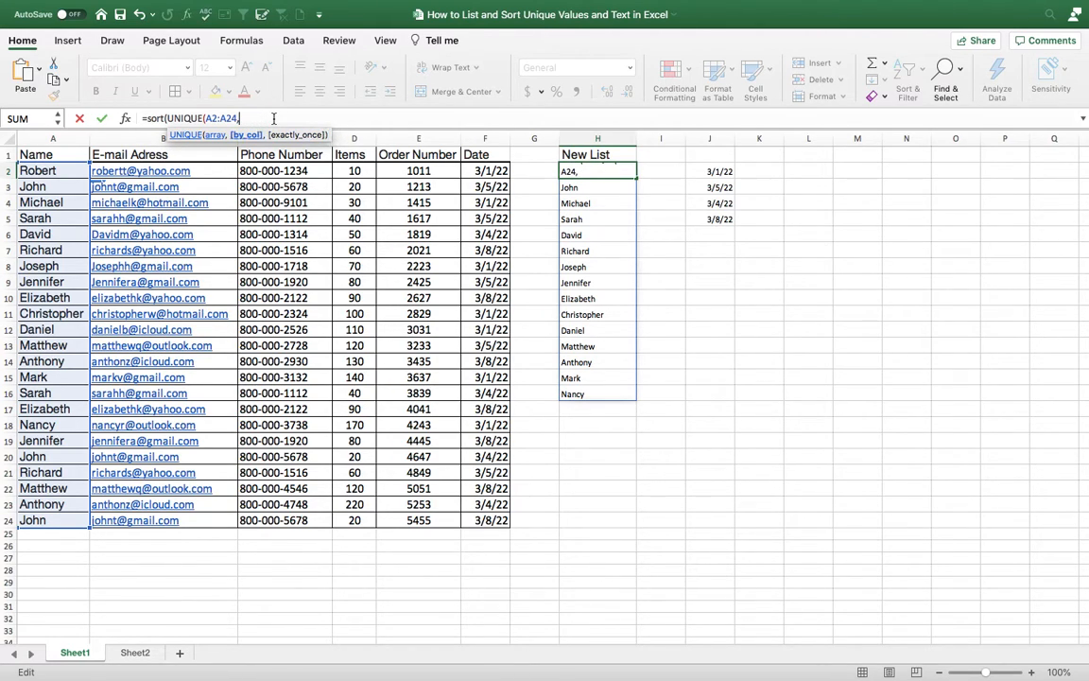
text())
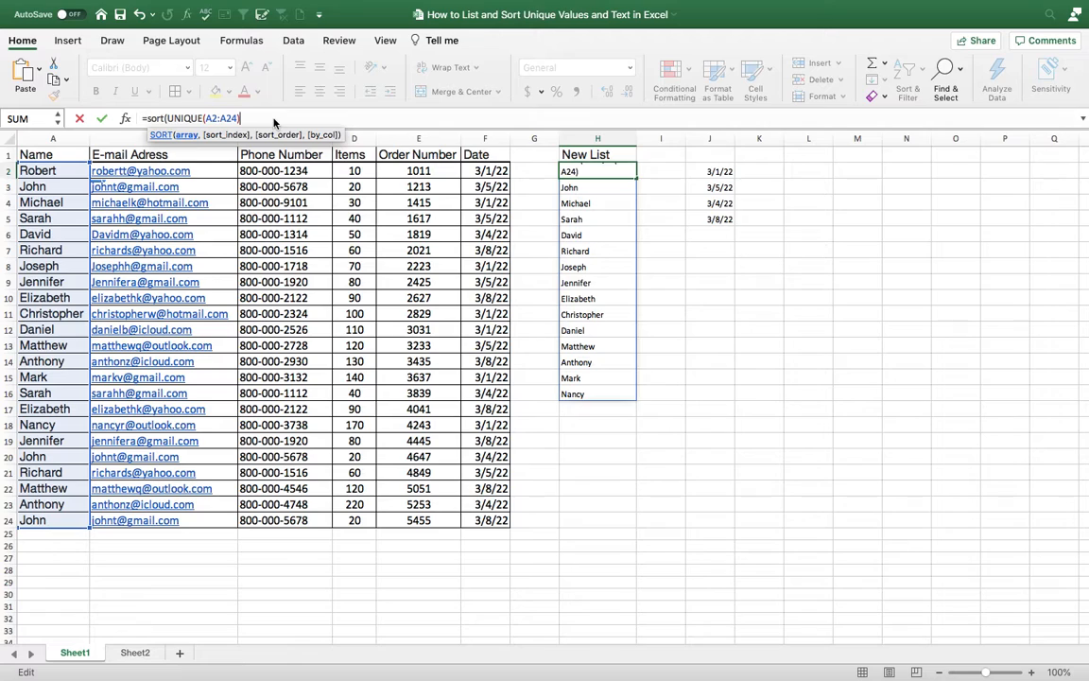
key(Return)
key(Return)
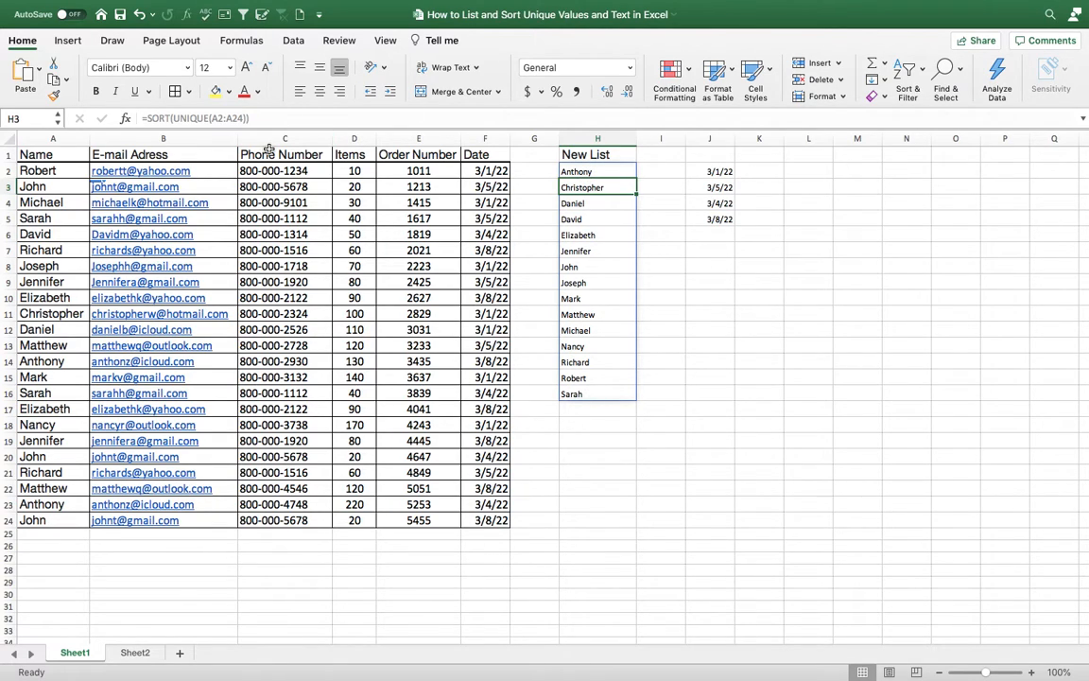
Sort the unique names in H2 in descending order by changing the formula to =SORT(UNIQUE(A2:A24),,-1).
click(250, 120)
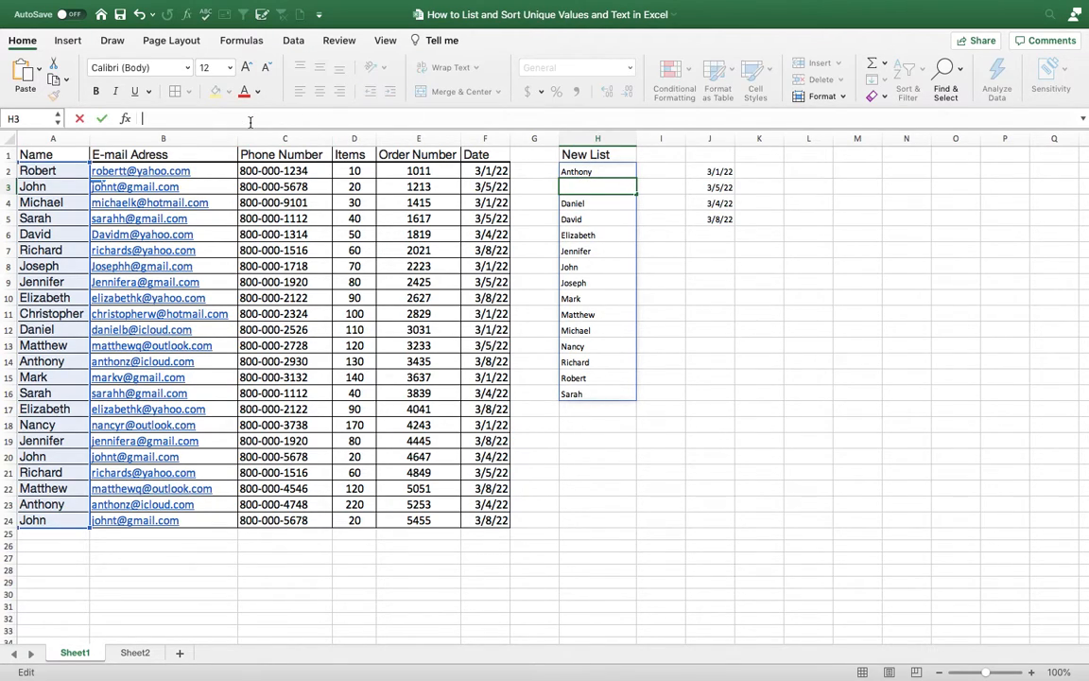
click(573, 282)
click(574, 172)
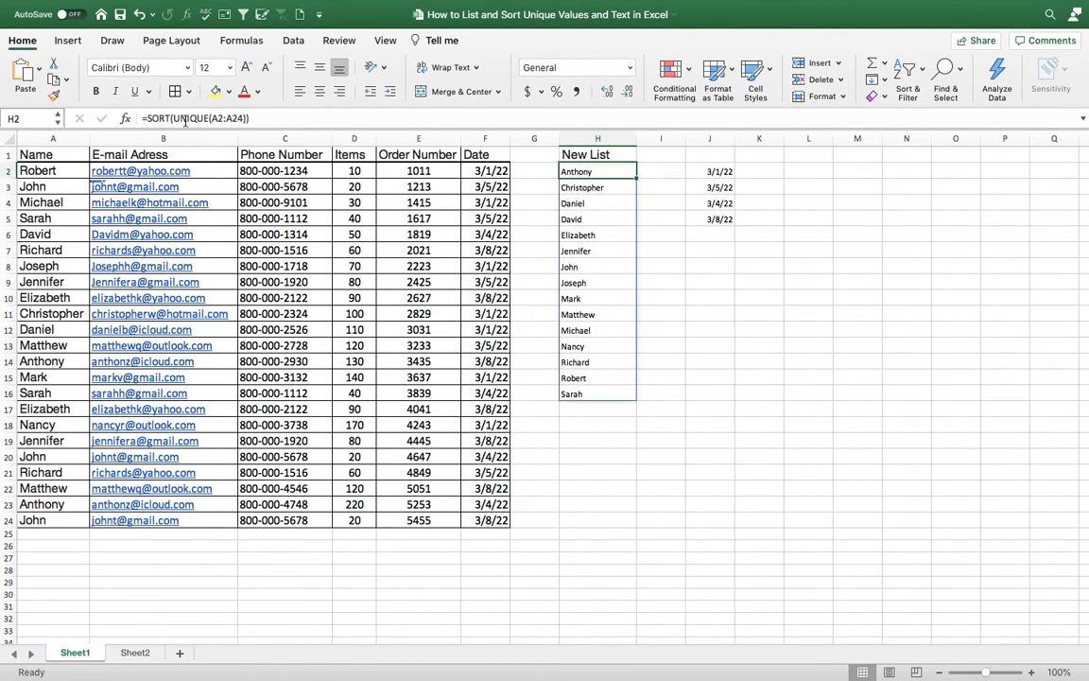
click(256, 118)
key(BackSpace)
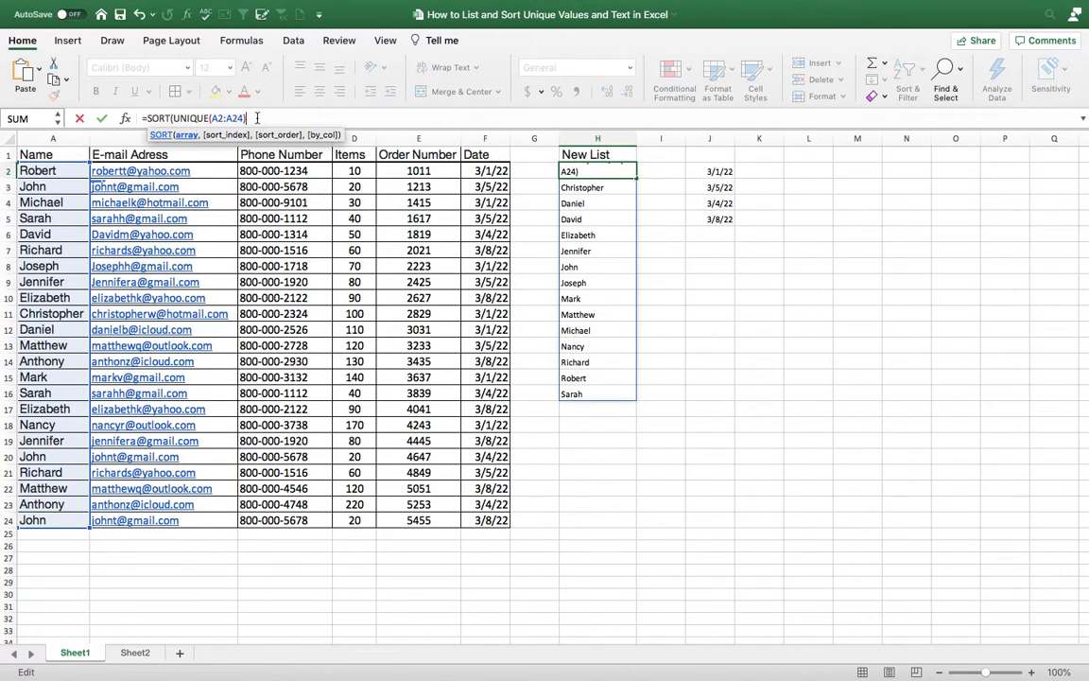
text(,,)
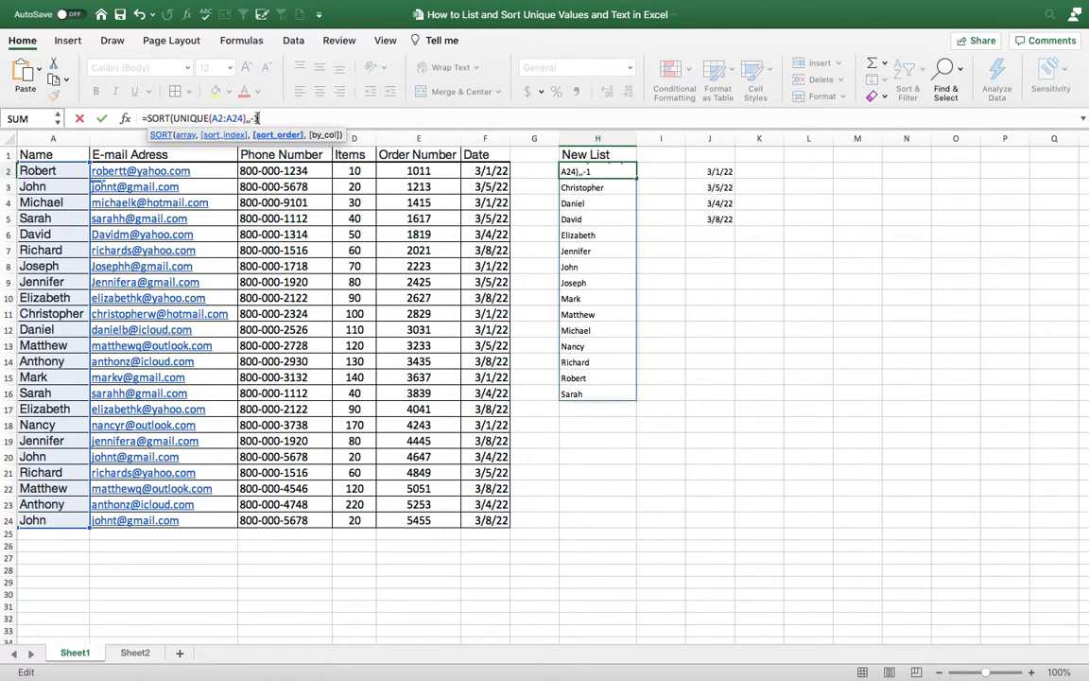
text(-1)
key(Return)
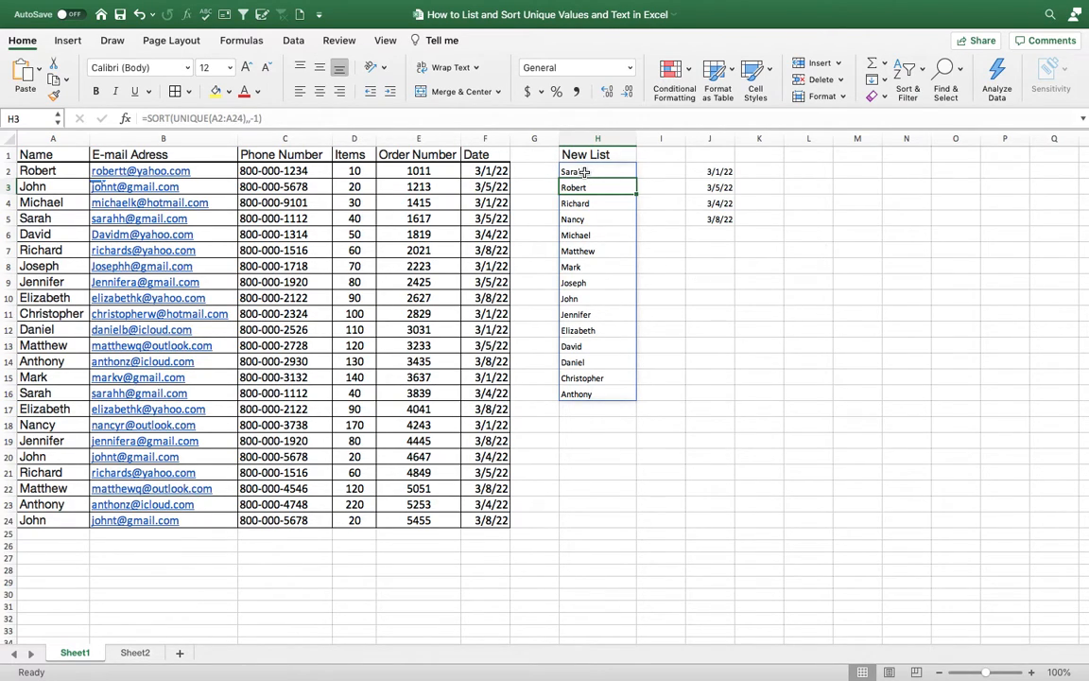
click(61, 155)
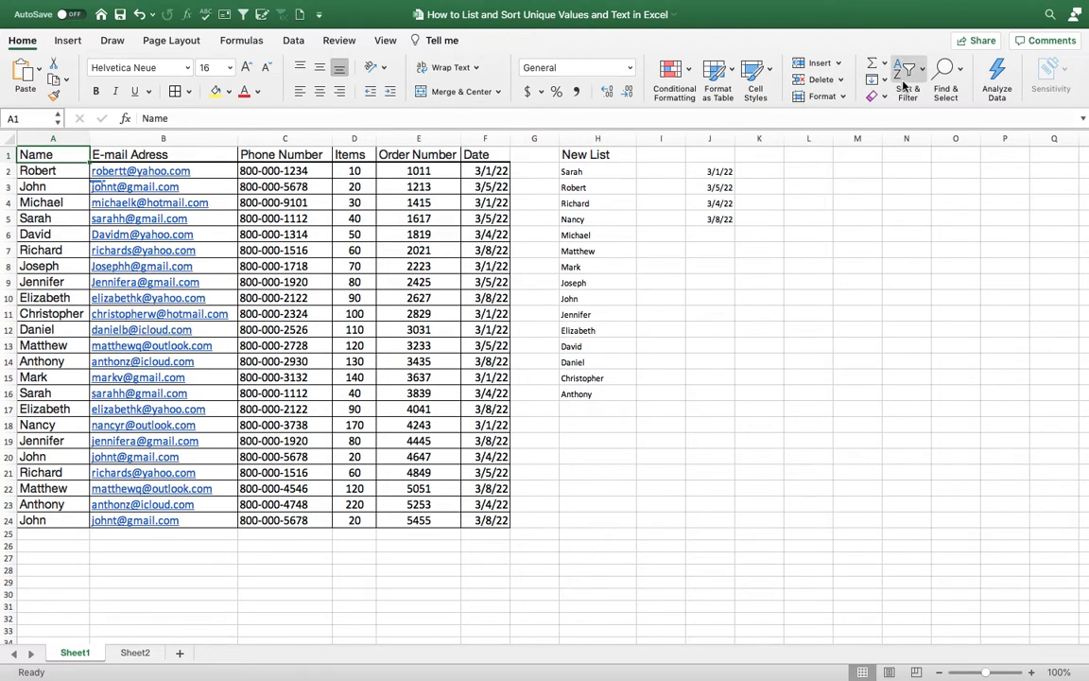
click(611, 187)
click(601, 173)
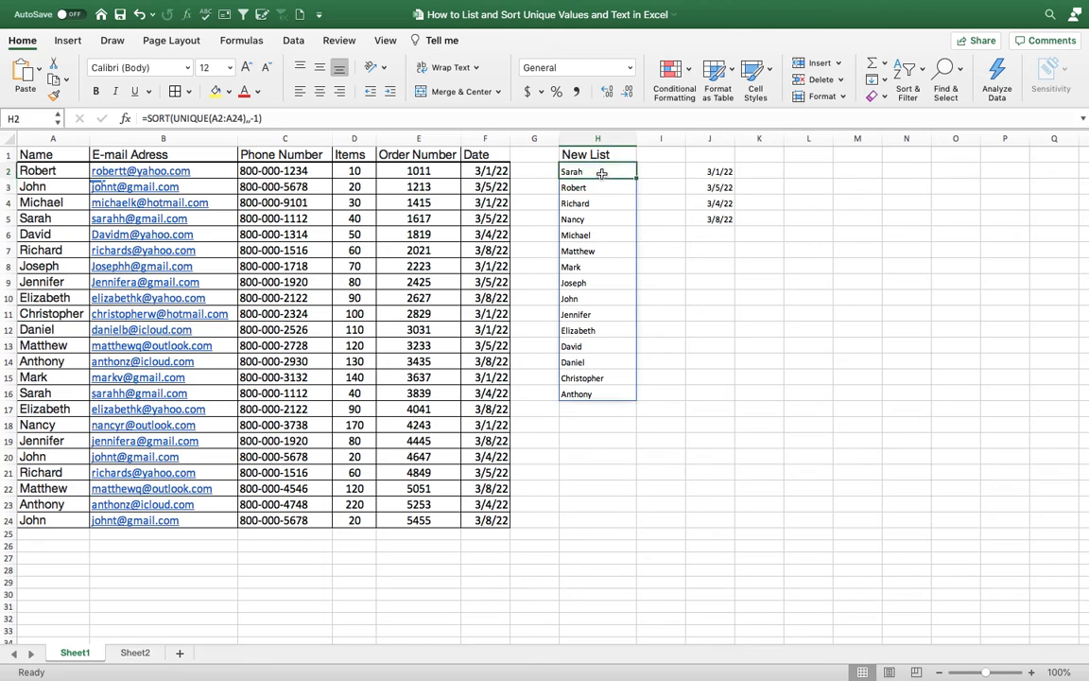
scroll(601, 173, down, 3)
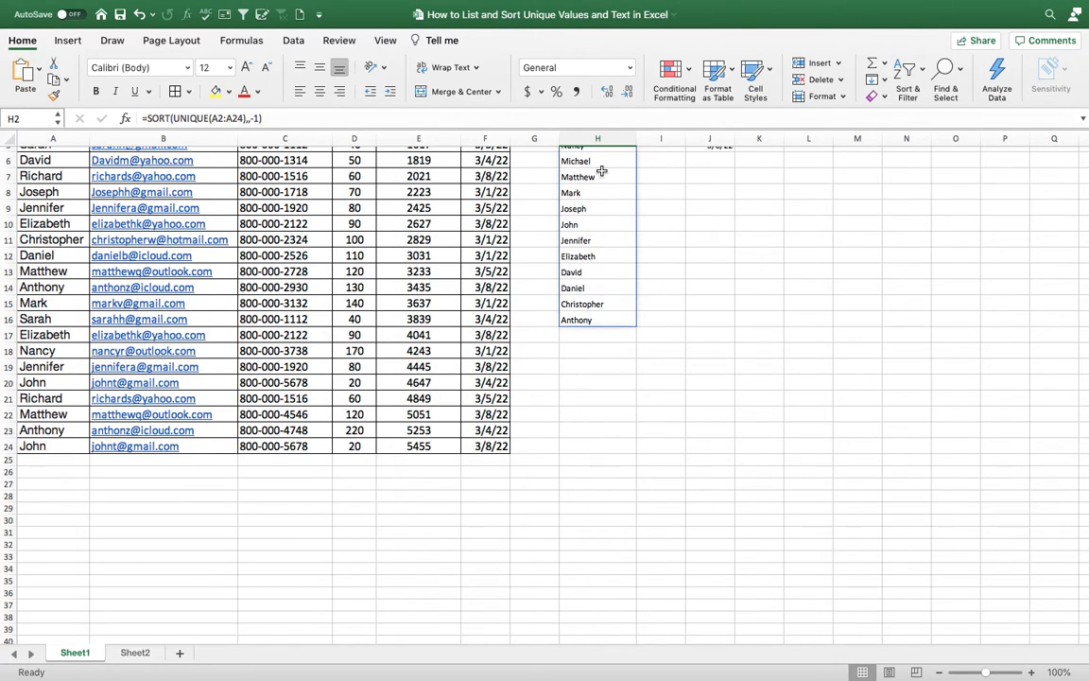
scroll(601, 171, up, 3)
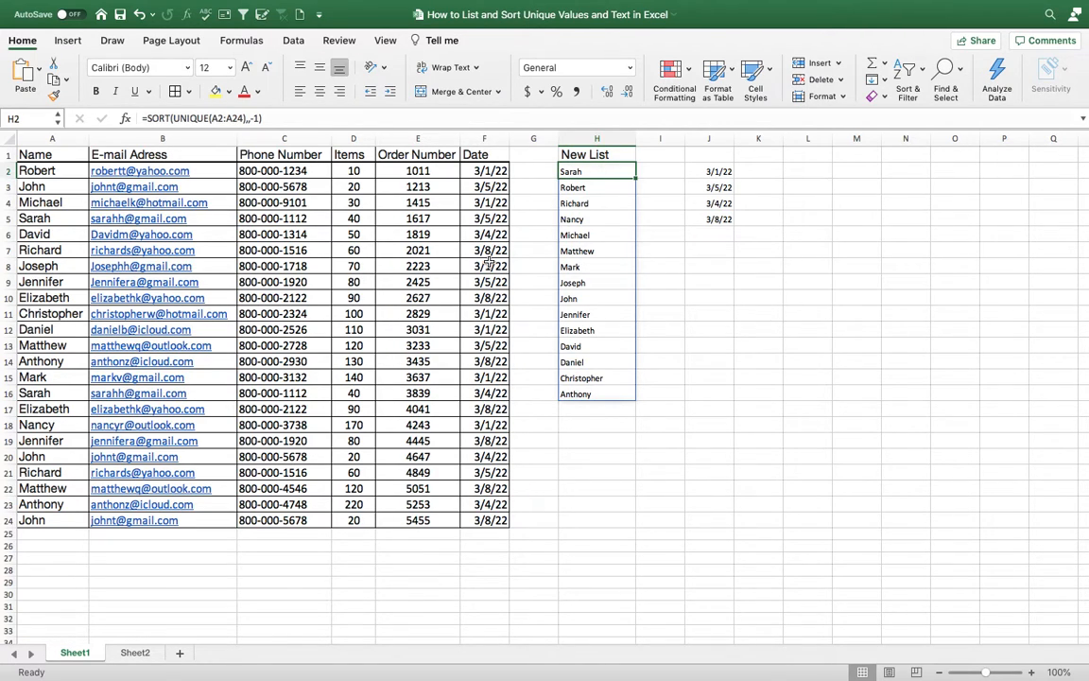
scroll(488, 263, right, 1)
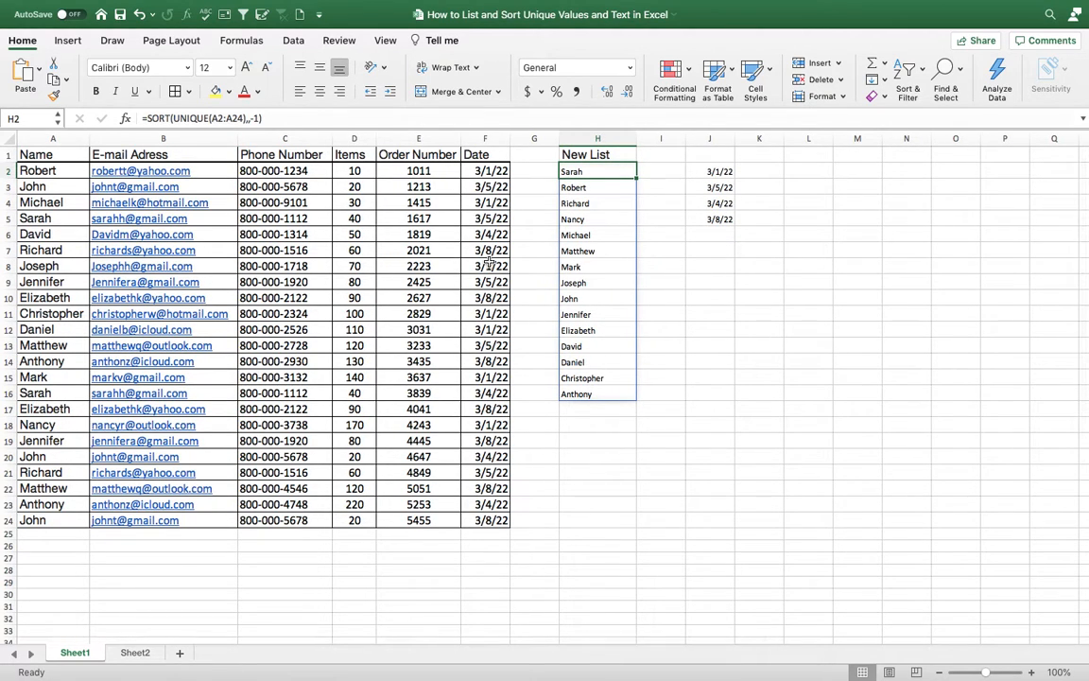
scroll(489, 263, down, 1)
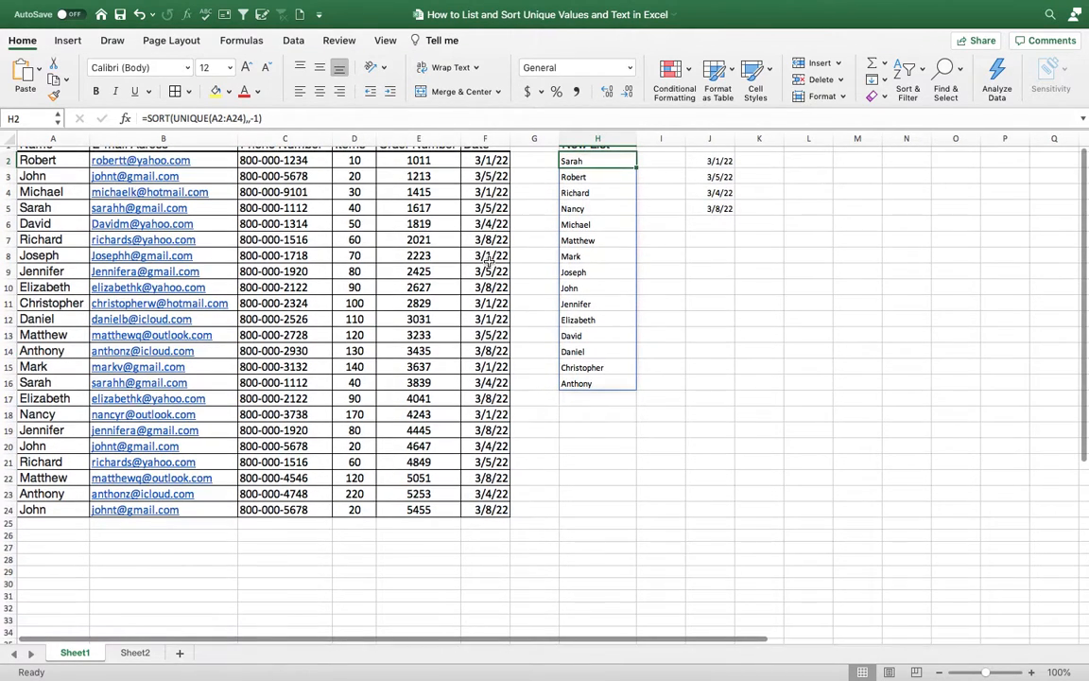
mouse_move(104, 3)
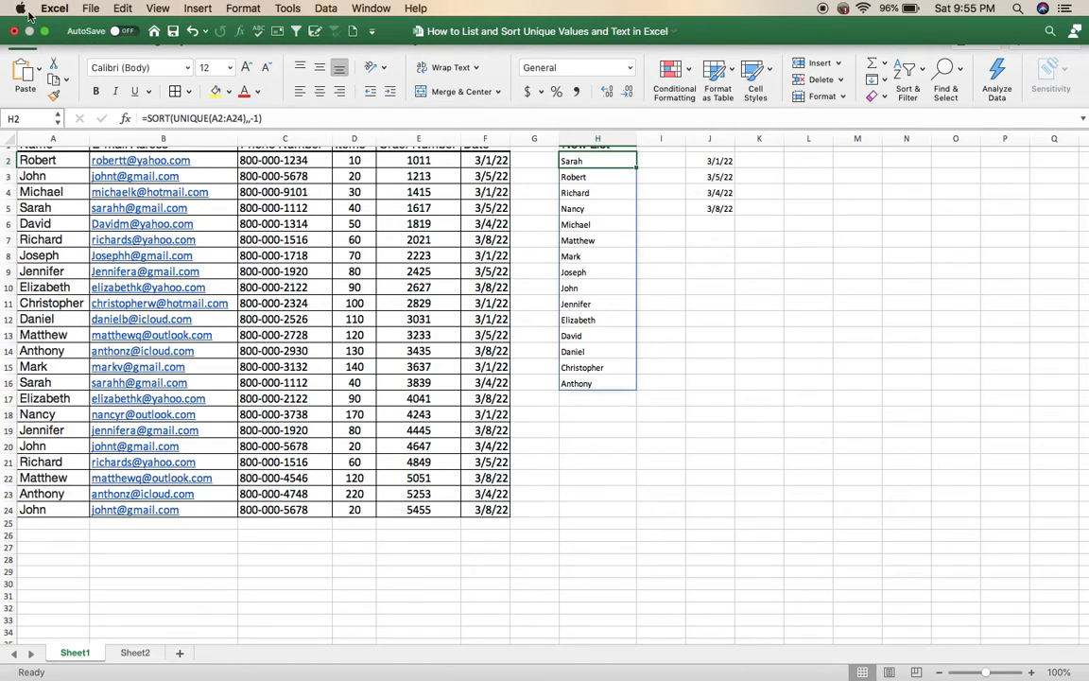